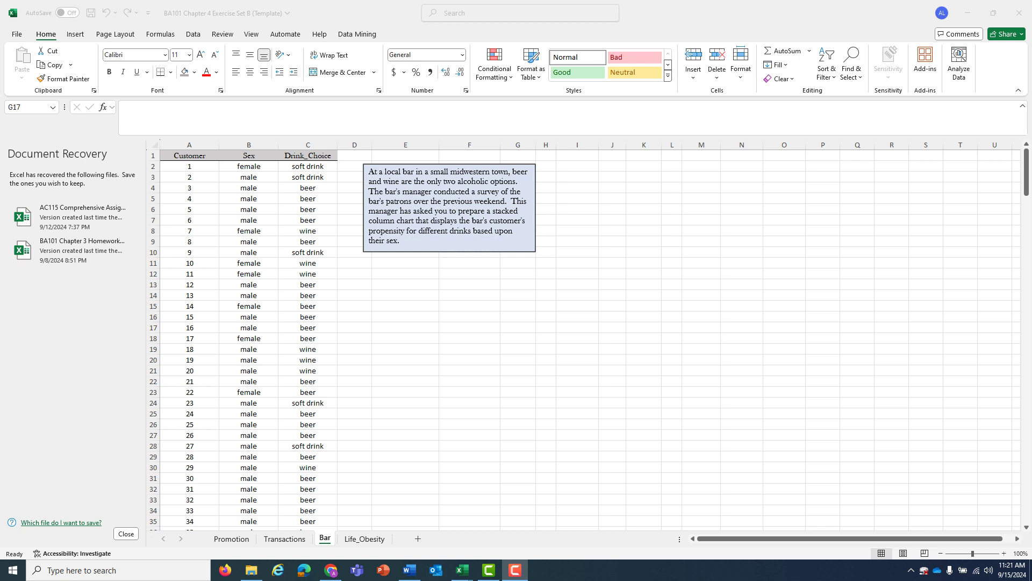
Step: Start a new PivotTable using the customer survey data in A1:C271 of the Bar sheet as its source range
{"action": "left_click", "coordinate": [518, 327]}
{"action": "mouse_move", "coordinate": [1026, 172]}
{"action": "left_mouse_down"}
{"action": "mouse_move", "coordinate": [1026, 499]}
{"action": "mouse_move", "coordinate": [1026, 172]}
{"action": "left_mouse_up"}
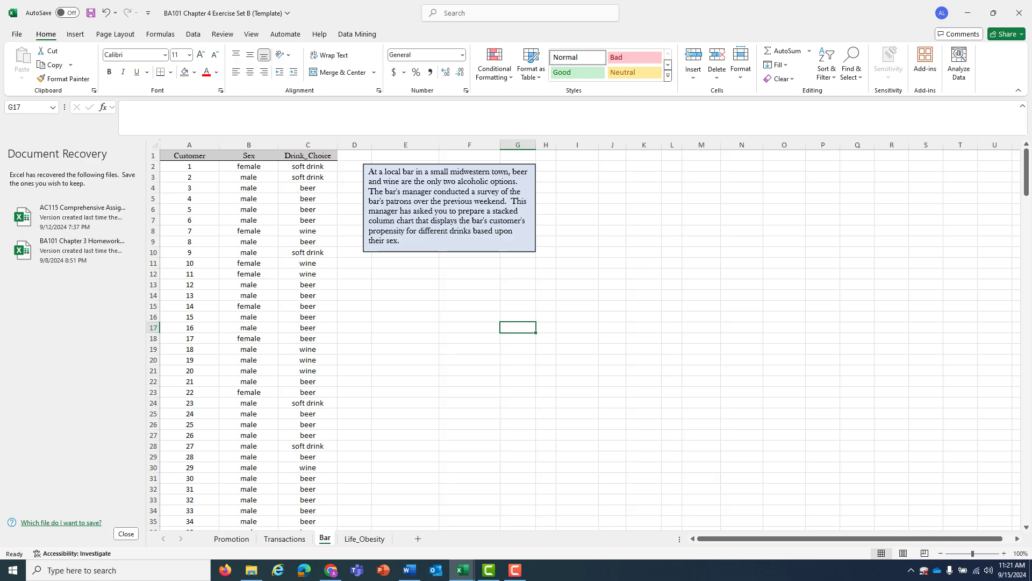
{"action": "left_click", "coordinate": [75, 34]}
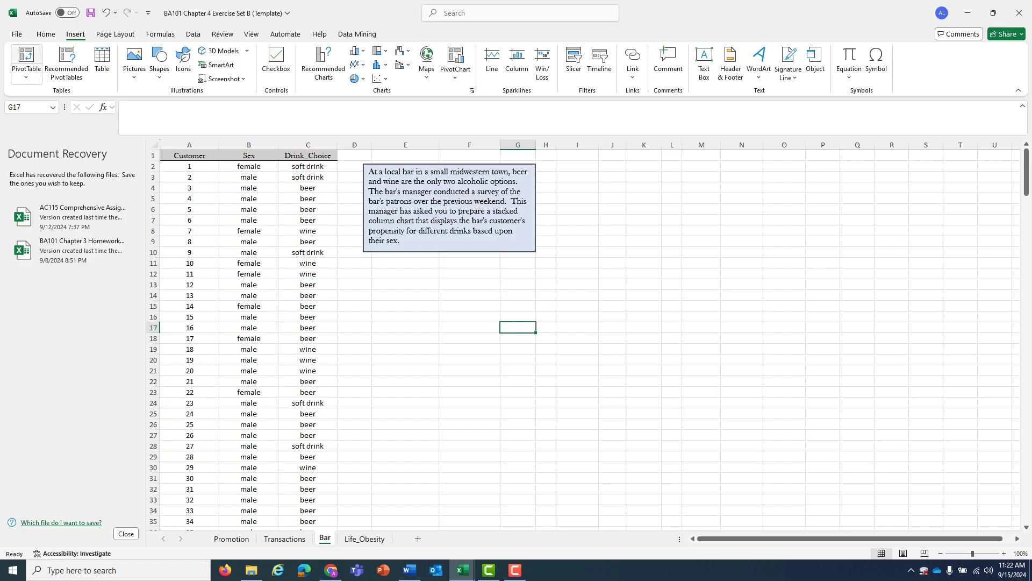
{"action": "left_click", "coordinate": [26, 59]}
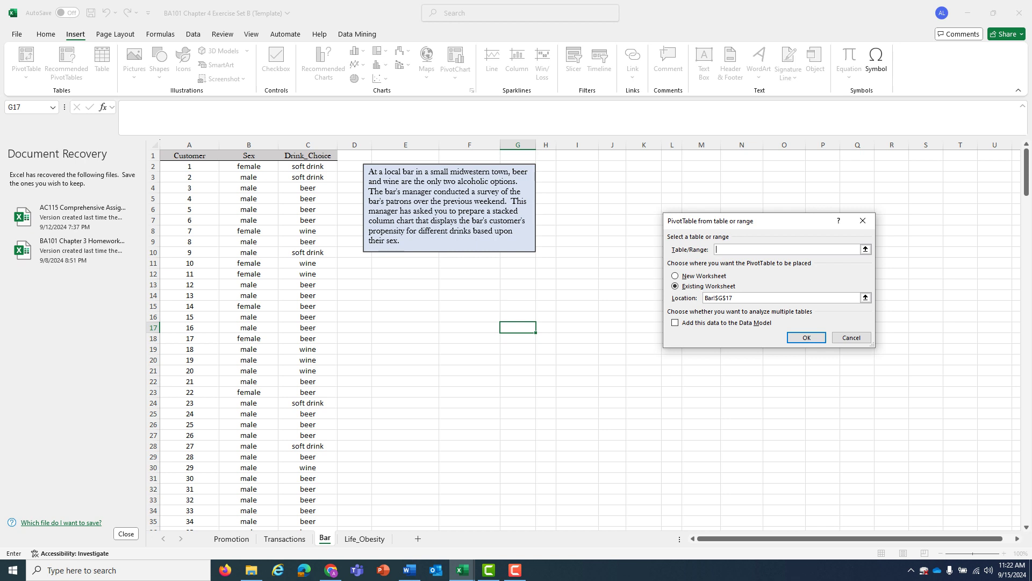
{"action": "left_click", "coordinate": [189, 156]}
{"action": "left_click_drag", "start_coordinate": [189, 155], "coordinate": [323, 156]}
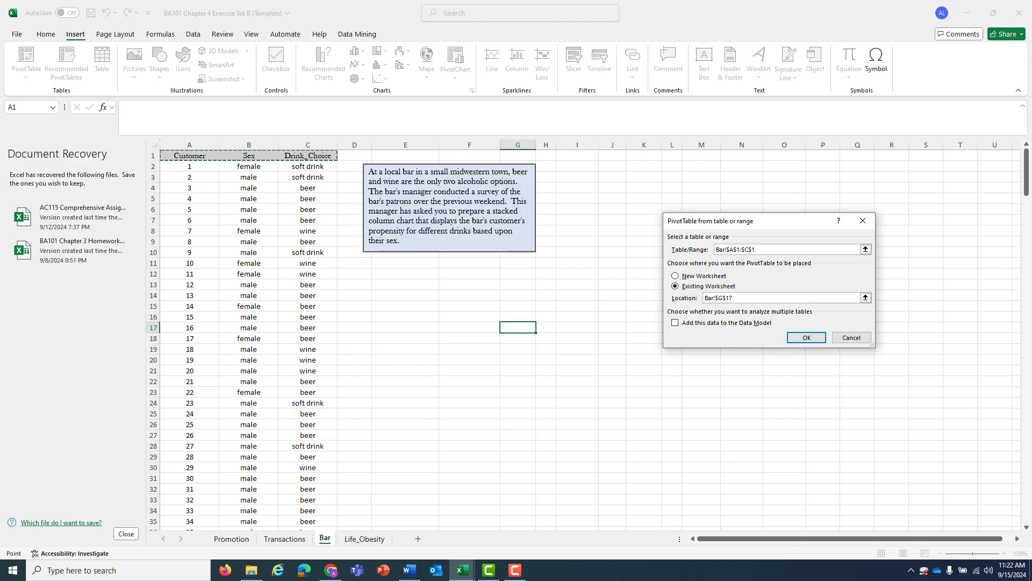
{"action": "key", "text": "ctrl+shift+Down"}
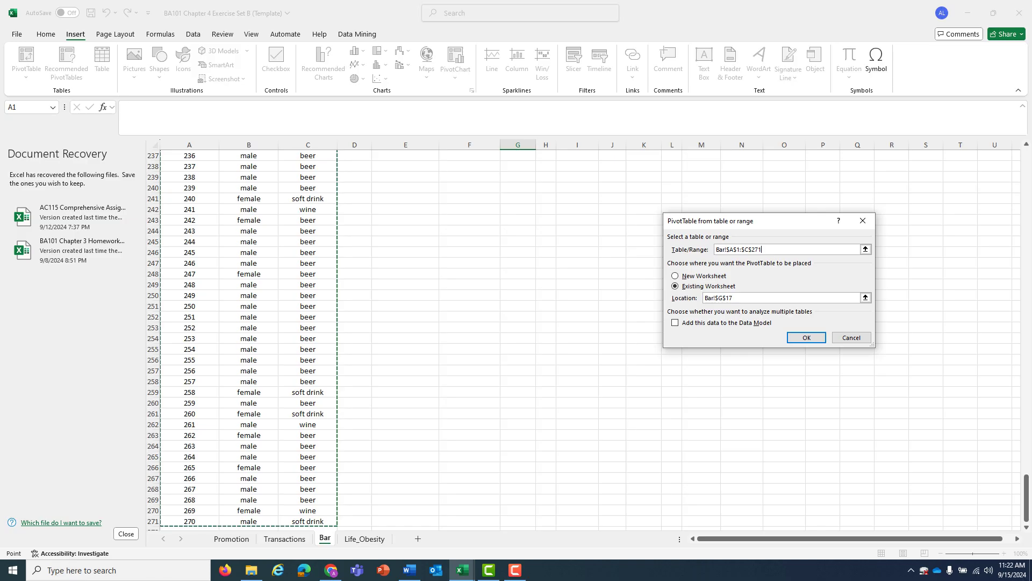
{"action": "left_click_drag", "start_coordinate": [1026, 499], "coordinate": [1026, 176]}
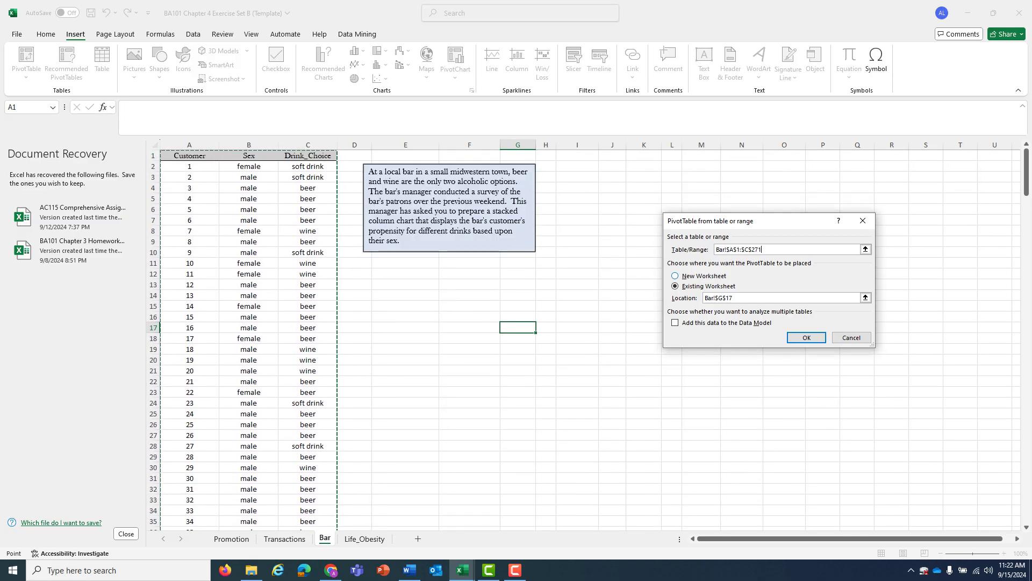
Step: Set the PivotTable location to cell E11 of the existing Bar worksheet and create it
{"action": "left_click_drag", "start_coordinate": [745, 298], "coordinate": [704, 298]}
{"action": "key", "text": "BackSpace"}
{"action": "left_click", "coordinate": [405, 263]}
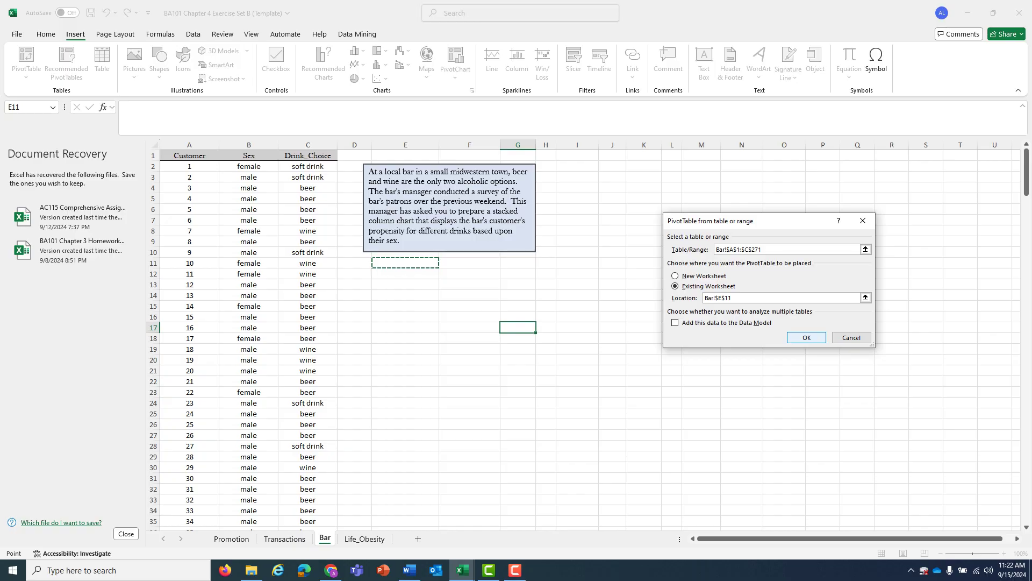
{"action": "left_click", "coordinate": [807, 337]}
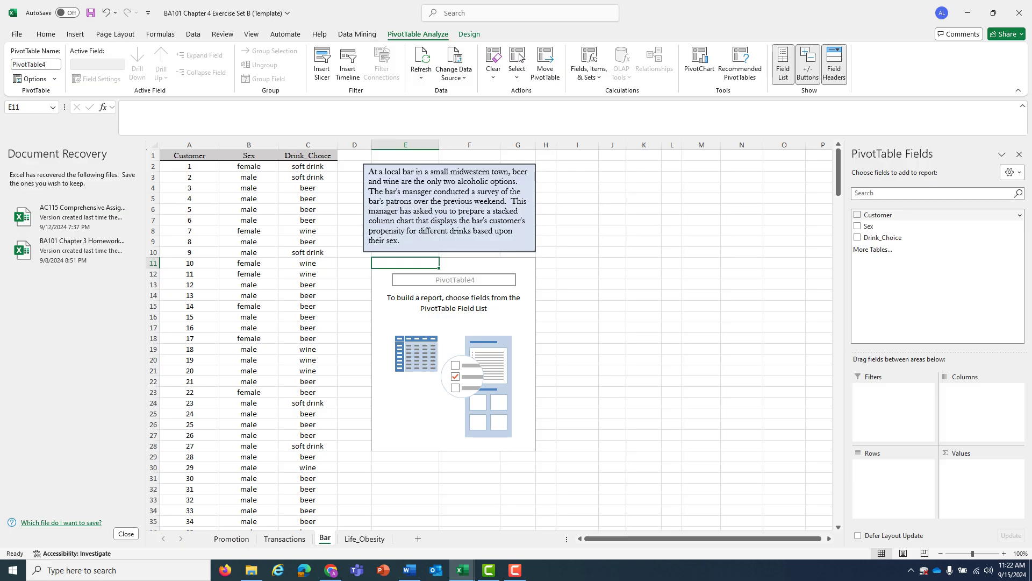
Step: Add the Customer, Sex and Drink_Choice fields to the PivotTable
{"action": "left_click", "coordinate": [858, 215]}
{"action": "left_click", "coordinate": [858, 226]}
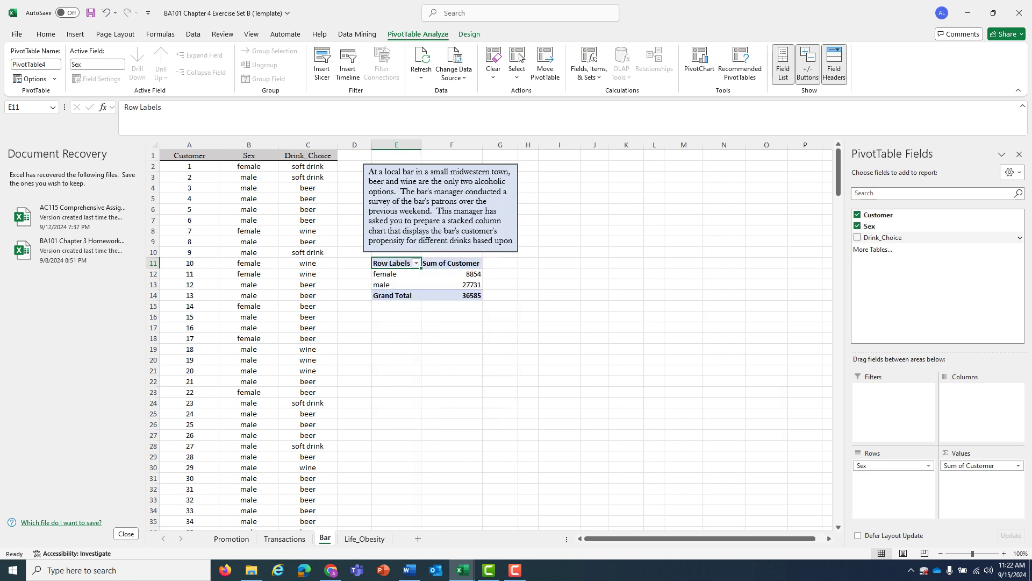
{"action": "left_click", "coordinate": [857, 237]}
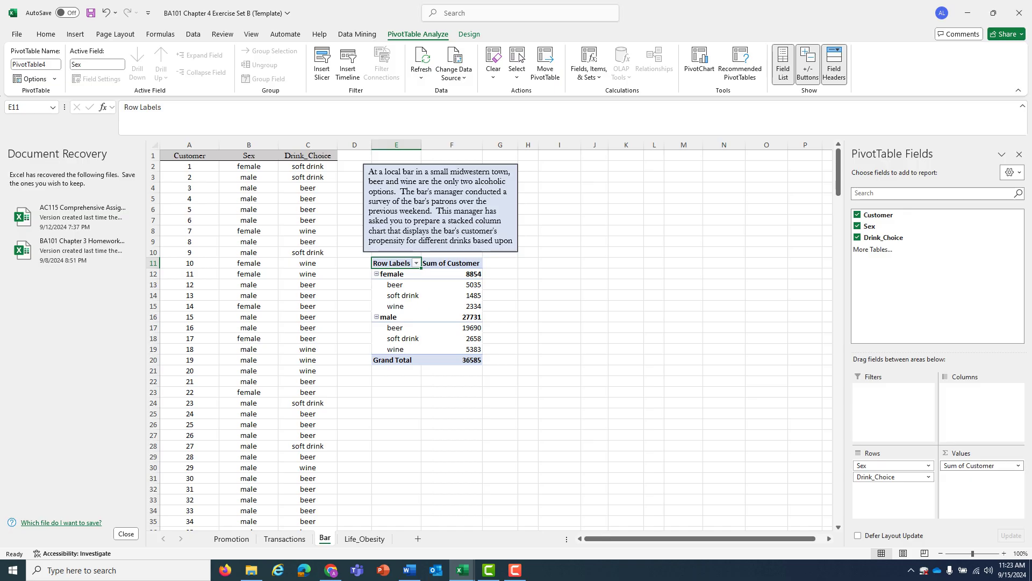
Step: Change the PivotTable's Customer value field to be summarized by Count instead of Sum
{"action": "left_click", "coordinate": [1018, 466]}
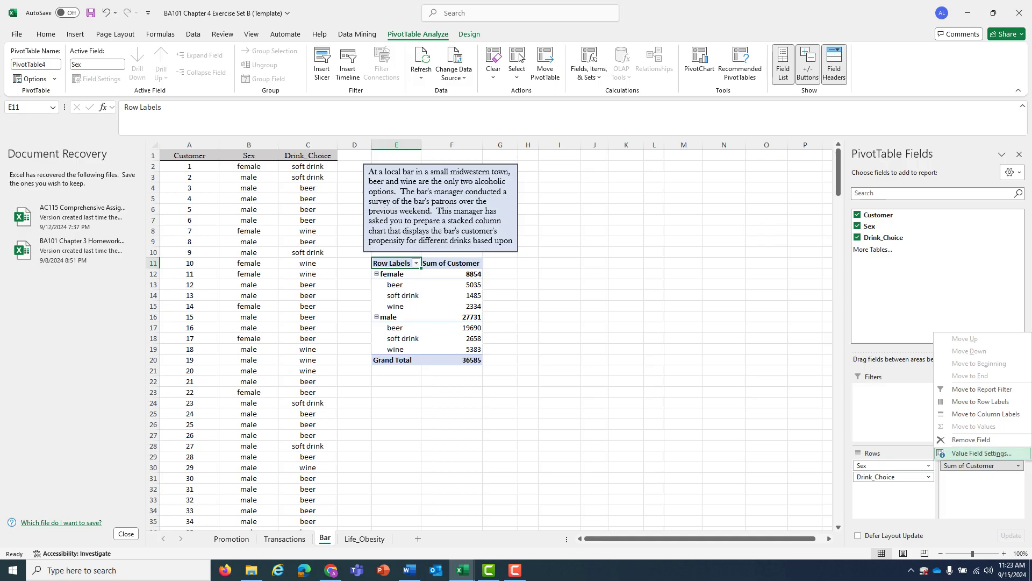
{"action": "left_click", "coordinate": [981, 453]}
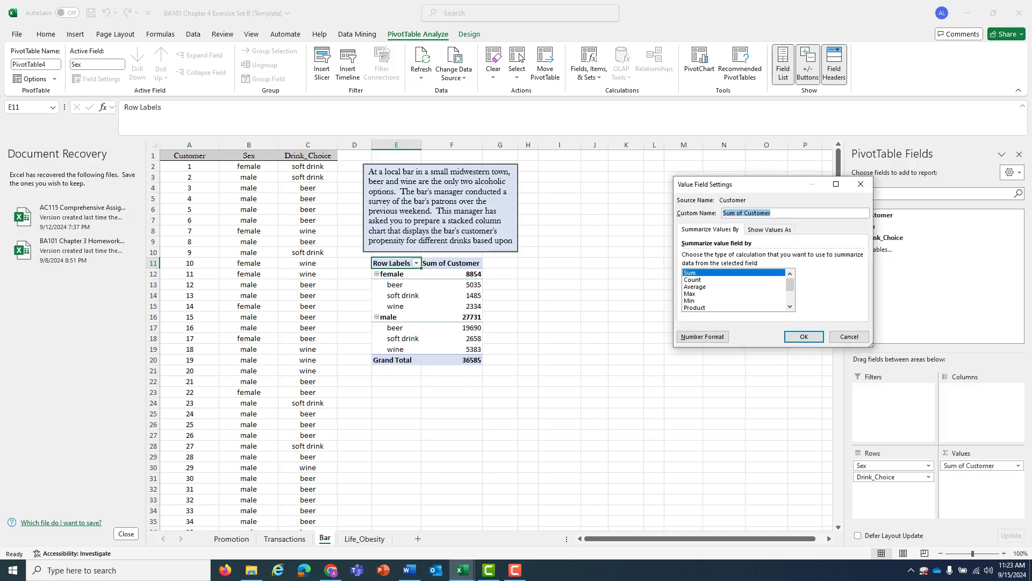
{"action": "scroll", "coordinate": [734, 290], "scroll_direction": "down", "scroll_amount": 1}
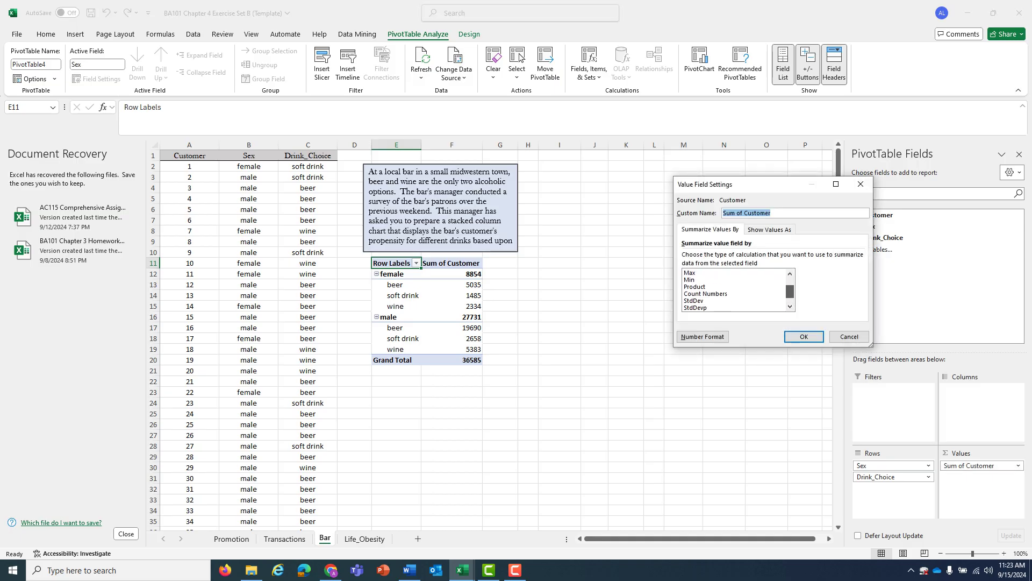
{"action": "scroll", "coordinate": [734, 290], "scroll_direction": "down", "scroll_amount": 1}
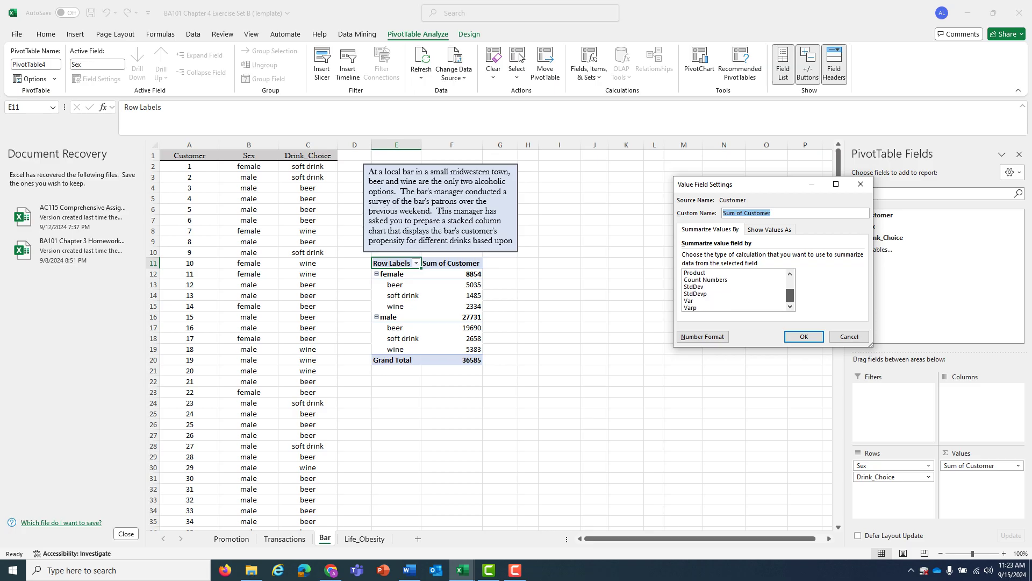
{"action": "left_click_drag", "start_coordinate": [789, 295], "coordinate": [790, 284]}
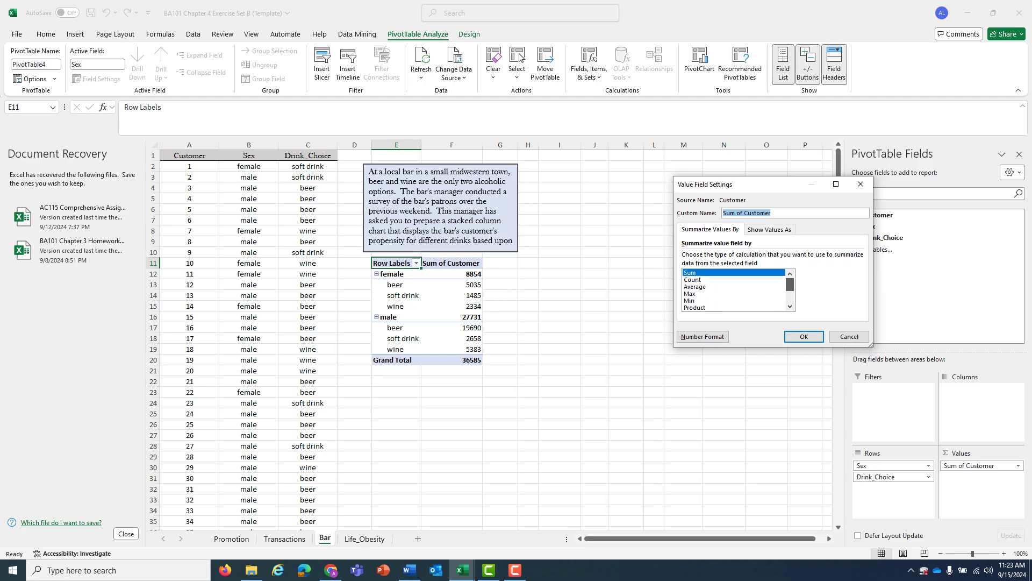
{"action": "left_click", "coordinate": [693, 279]}
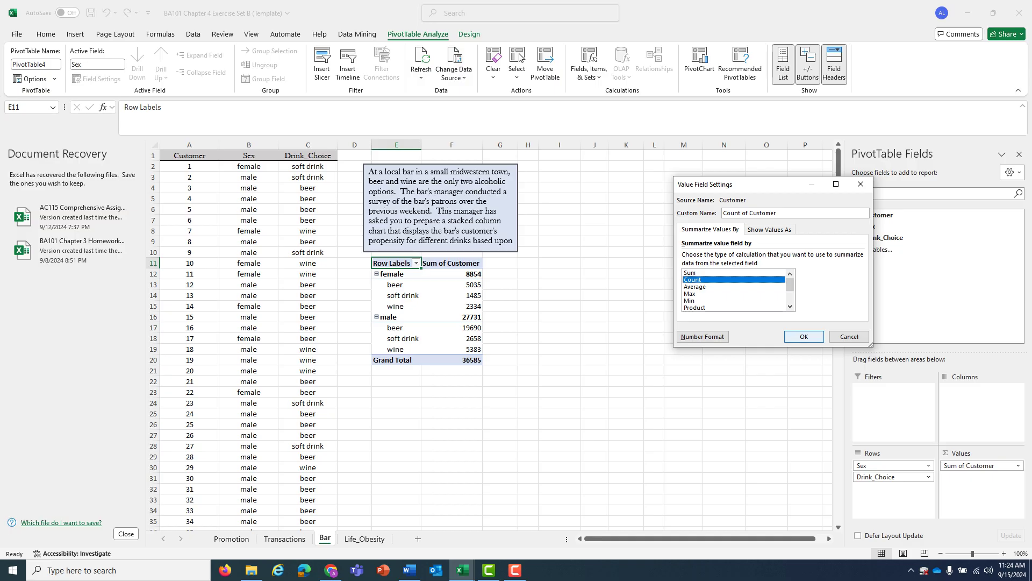
{"action": "key", "text": "Return"}
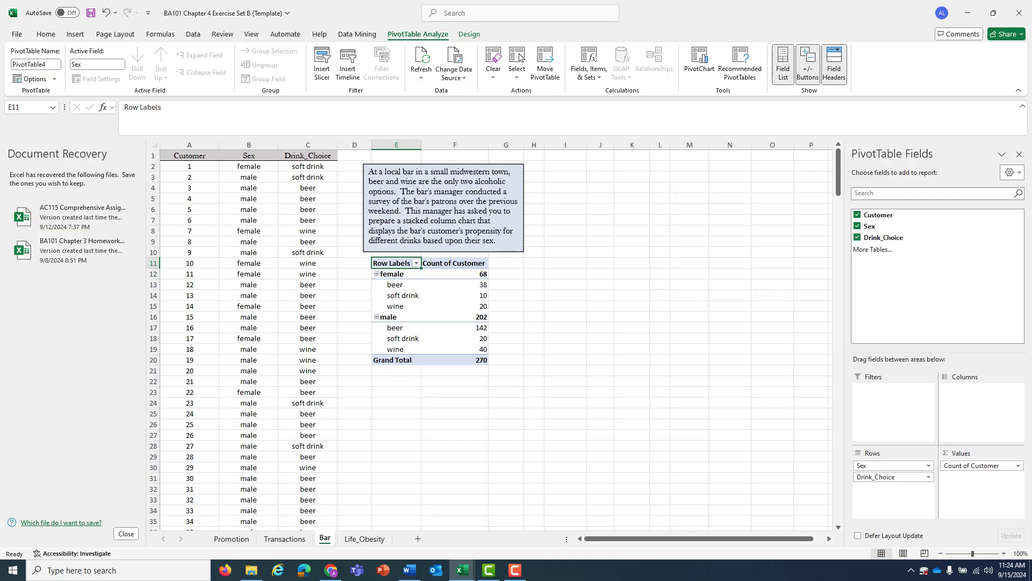
Step: Move the Drink_Choice field from the PivotTable's rows to its columns, keeping Sex in the rows
{"action": "mouse_move", "coordinate": [478, 360]}
{"action": "left_click_drag", "start_coordinate": [891, 477], "coordinate": [895, 473]}
{"action": "left_click_drag", "start_coordinate": [893, 476], "coordinate": [981, 405]}
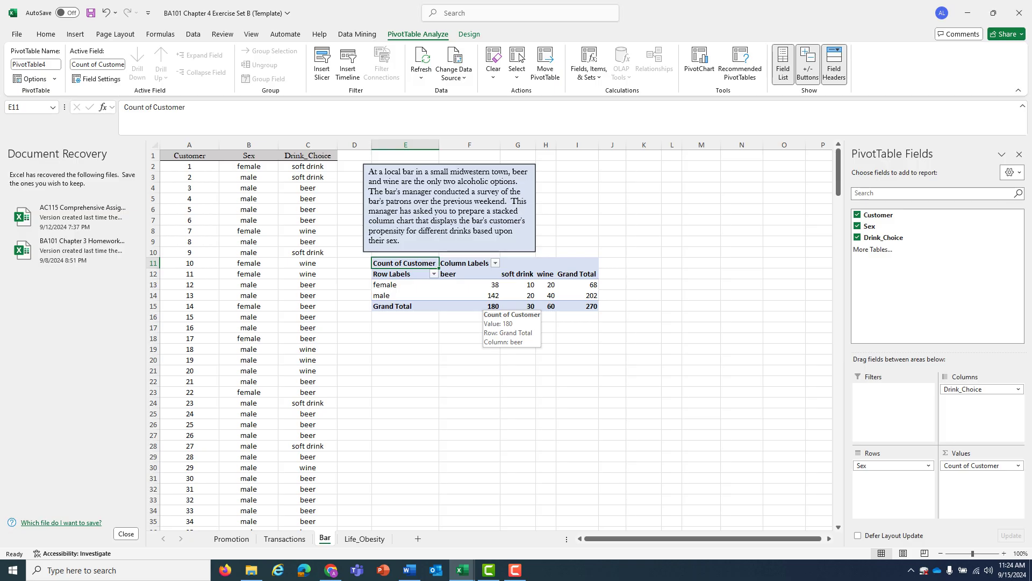
{"action": "mouse_move", "coordinate": [525, 307]}
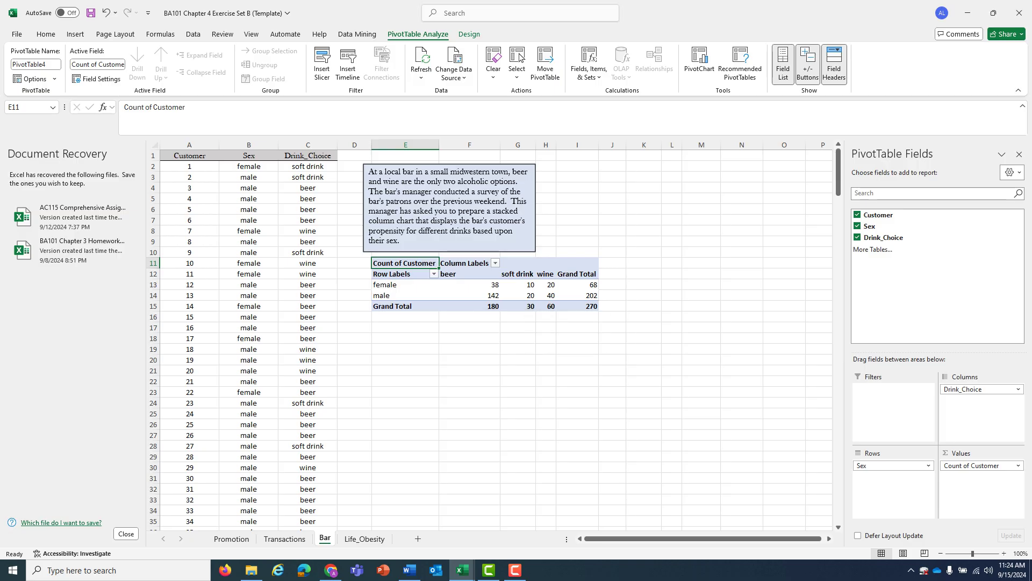
{"action": "left_click", "coordinate": [577, 381]}
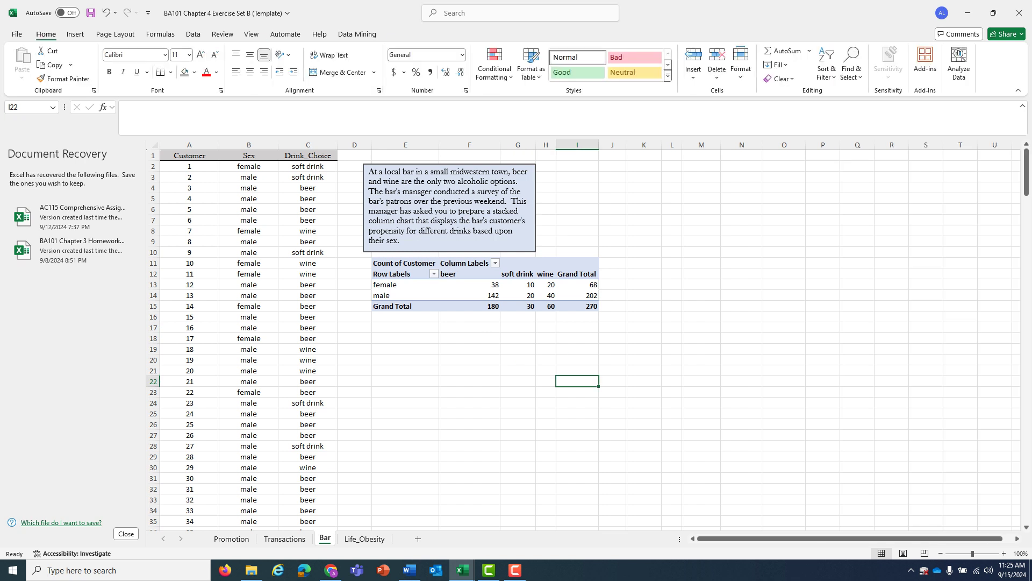
Step: Insert a 2-D stacked column chart from PivotTable range E12:I15 and position it below the table
{"action": "left_click", "coordinate": [404, 274]}
{"action": "left_click_drag", "start_coordinate": [403, 274], "coordinate": [577, 273]}
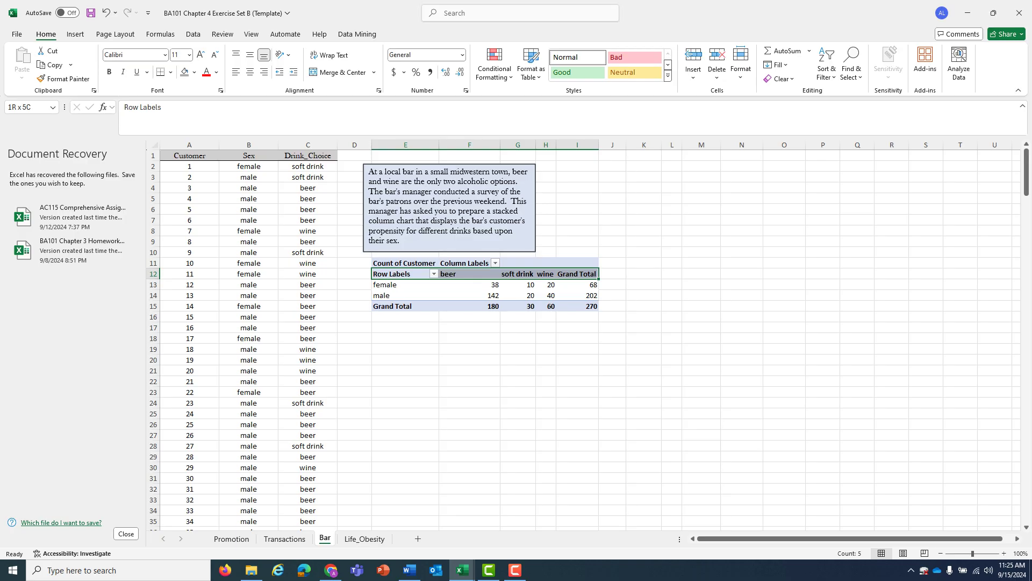
{"action": "left_click_drag", "start_coordinate": [577, 273], "coordinate": [576, 305]}
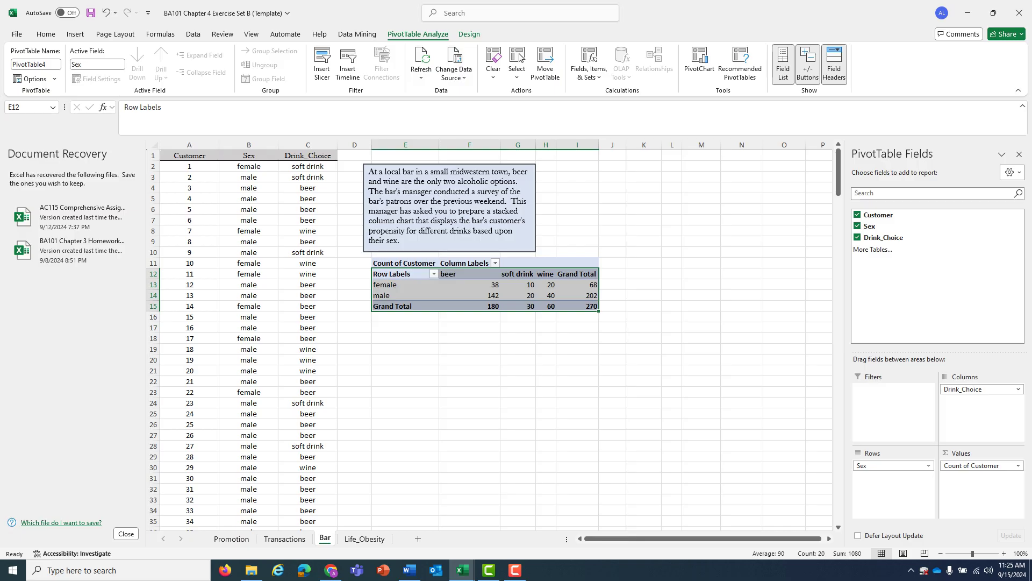
{"action": "left_click", "coordinate": [75, 34]}
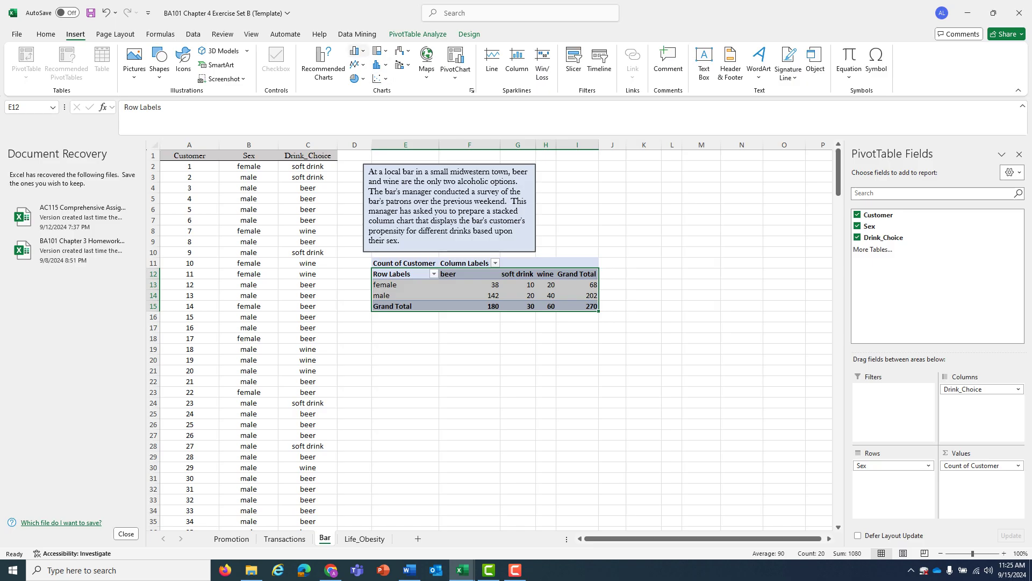
{"action": "left_click", "coordinate": [355, 50]}
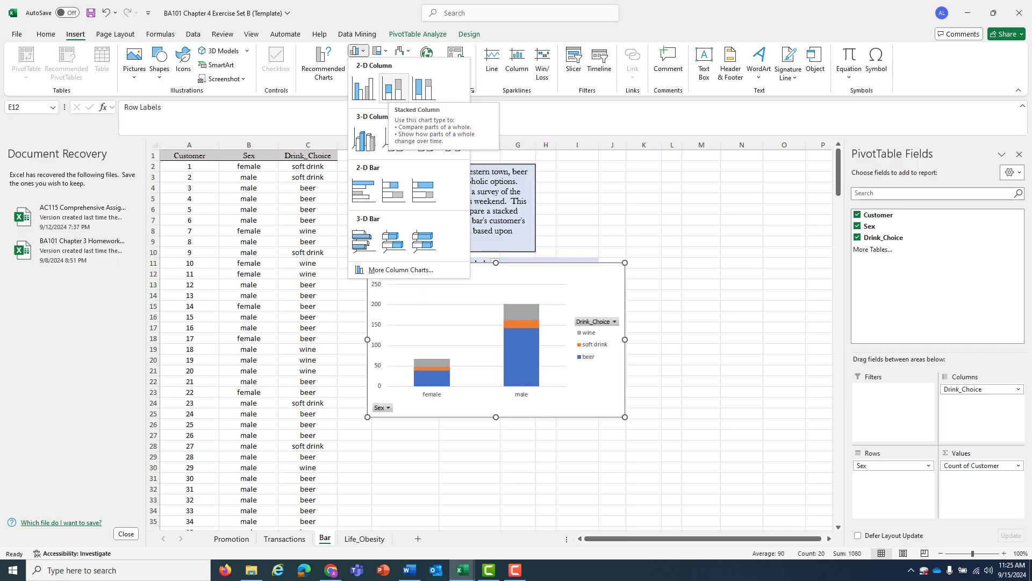
{"action": "left_click", "coordinate": [393, 87]}
{"action": "left_click_drag", "start_coordinate": [592, 309], "coordinate": [642, 398]}
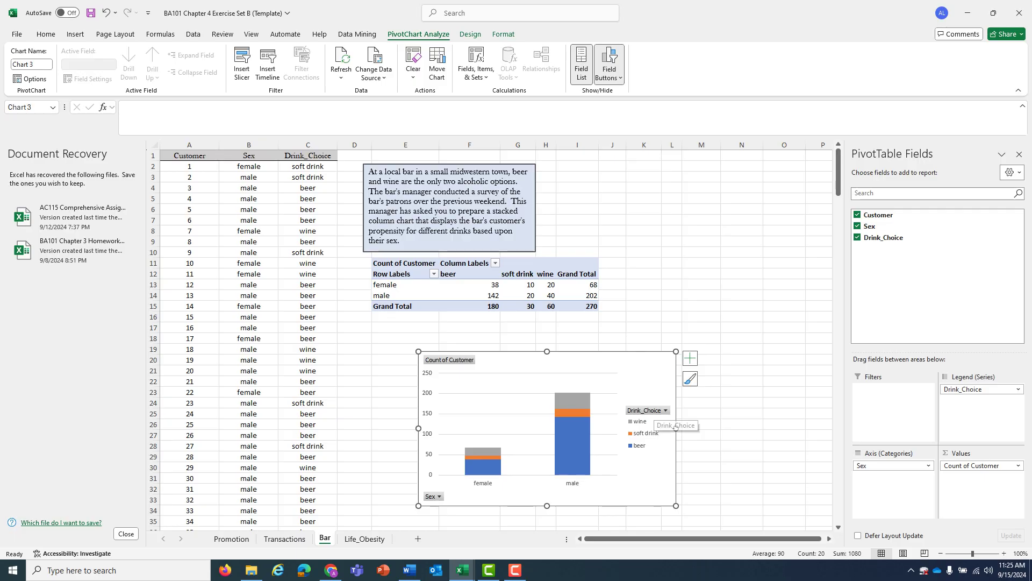
Step: Hide all field buttons on the stacked column chart
{"action": "left_click", "coordinate": [665, 410]}
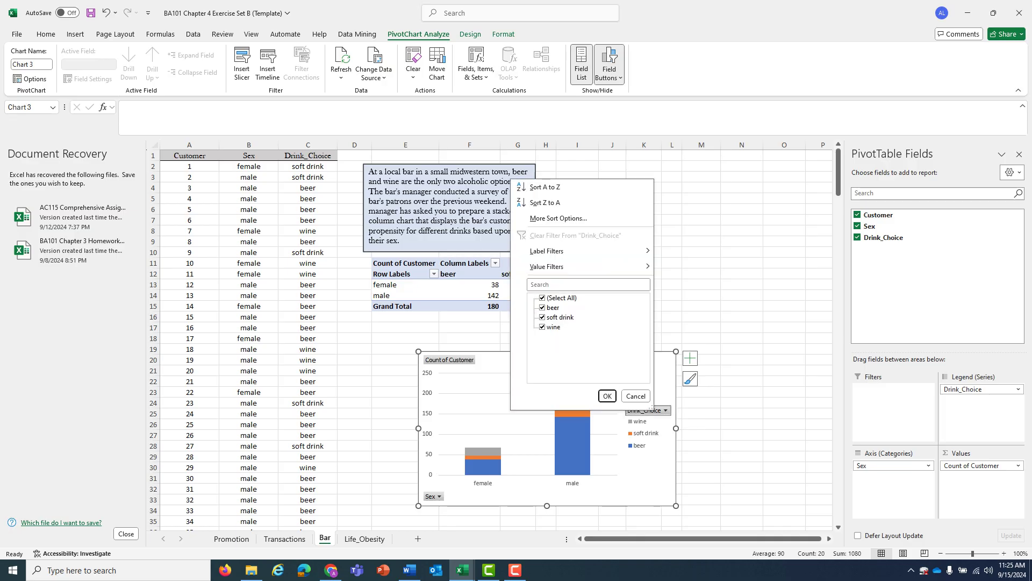
{"action": "right_click", "coordinate": [661, 412]}
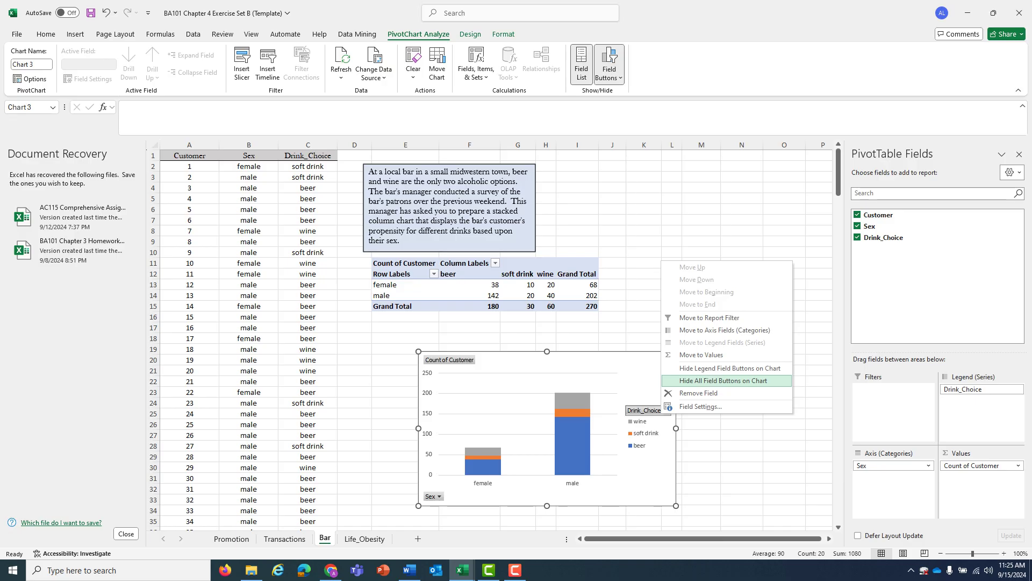
{"action": "left_click", "coordinate": [723, 380]}
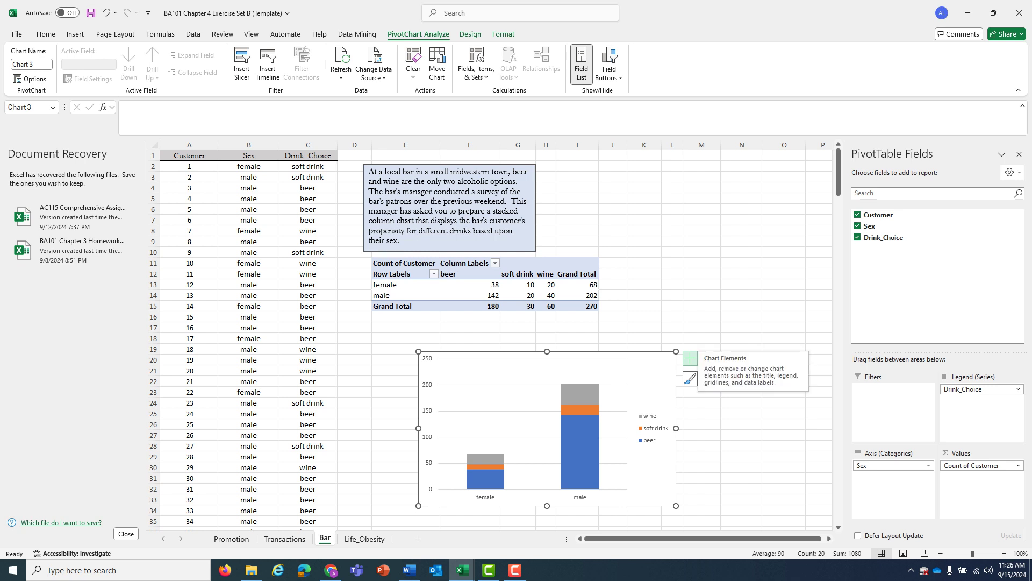
Step: Add axis titles, a chart title and data labels to the stacked column chart
{"action": "left_click", "coordinate": [689, 358]}
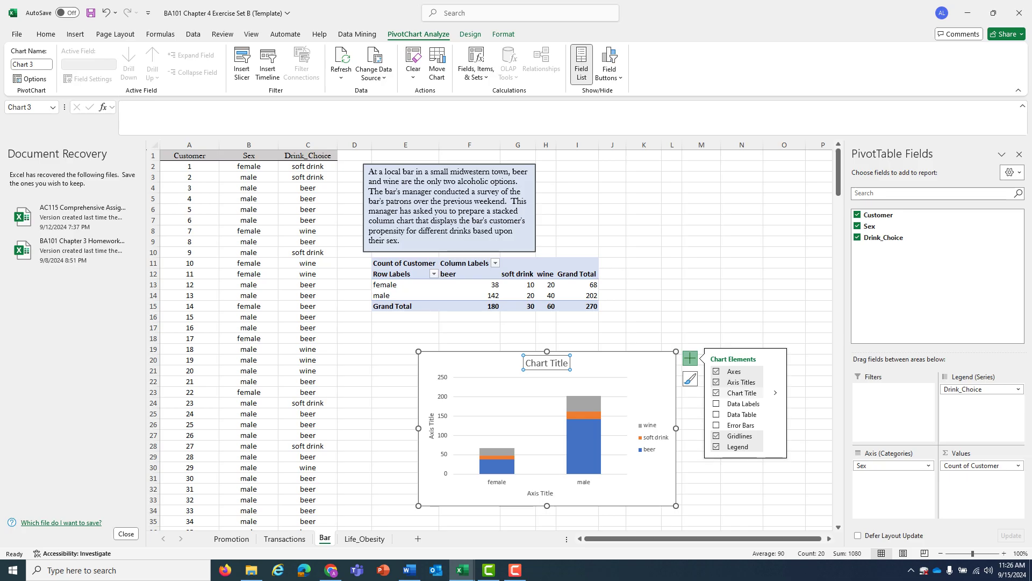
{"action": "left_click", "coordinate": [716, 403]}
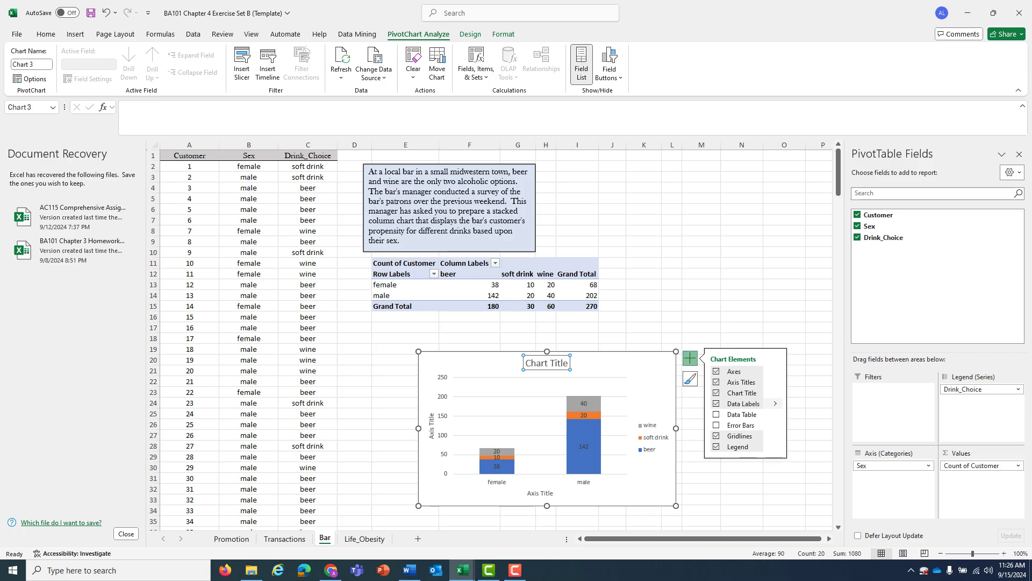
{"action": "left_click", "coordinate": [775, 403]}
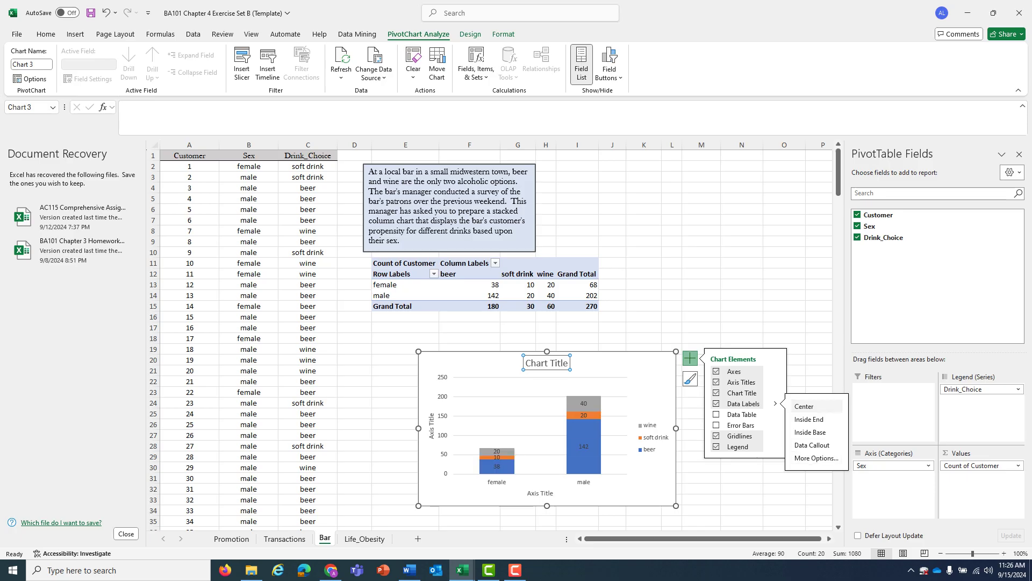
{"action": "left_click", "coordinate": [823, 359]}
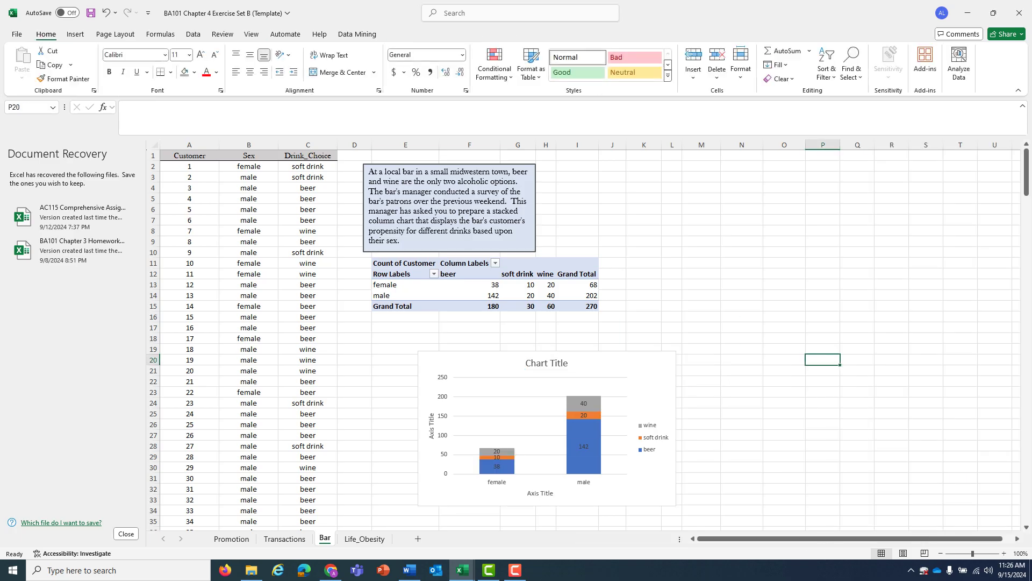
Step: Change the stacked column chart's title to "Customer's Drink Choice by Sex"
{"action": "left_click", "coordinate": [650, 377]}
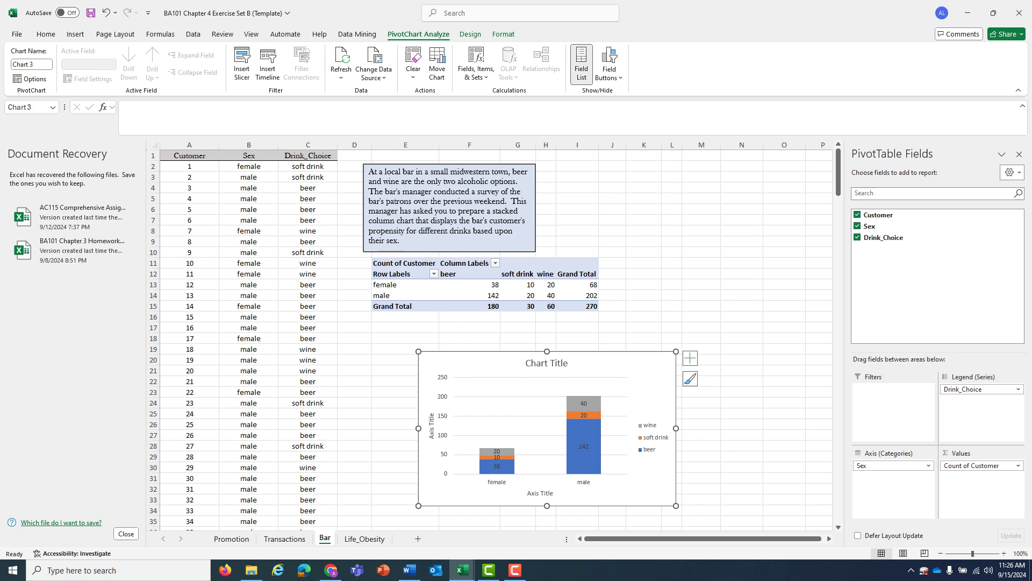
{"action": "left_click", "coordinate": [546, 363]}
{"action": "triple_click", "coordinate": [547, 363]}
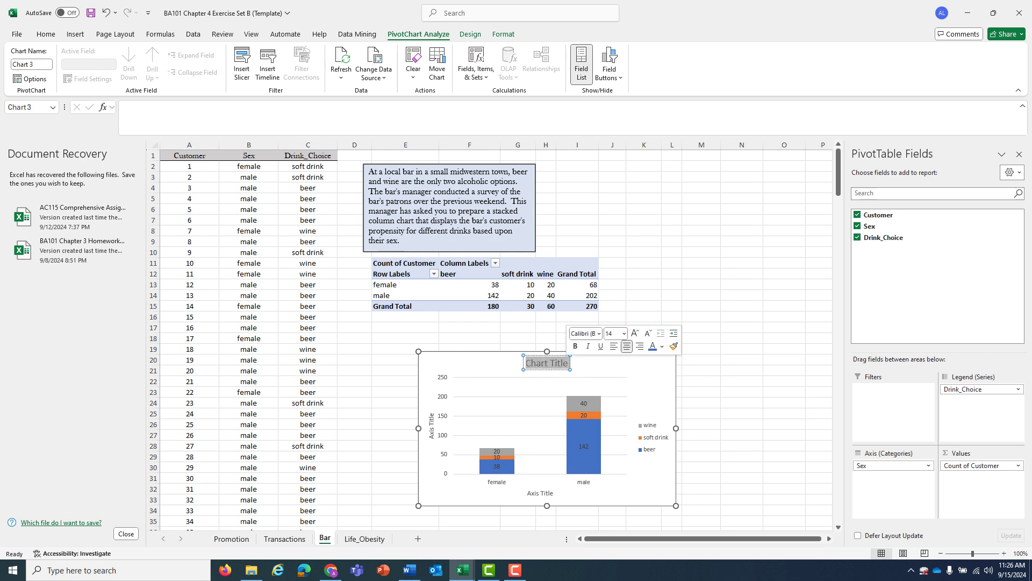
{"action": "type", "text": "Customer'"}
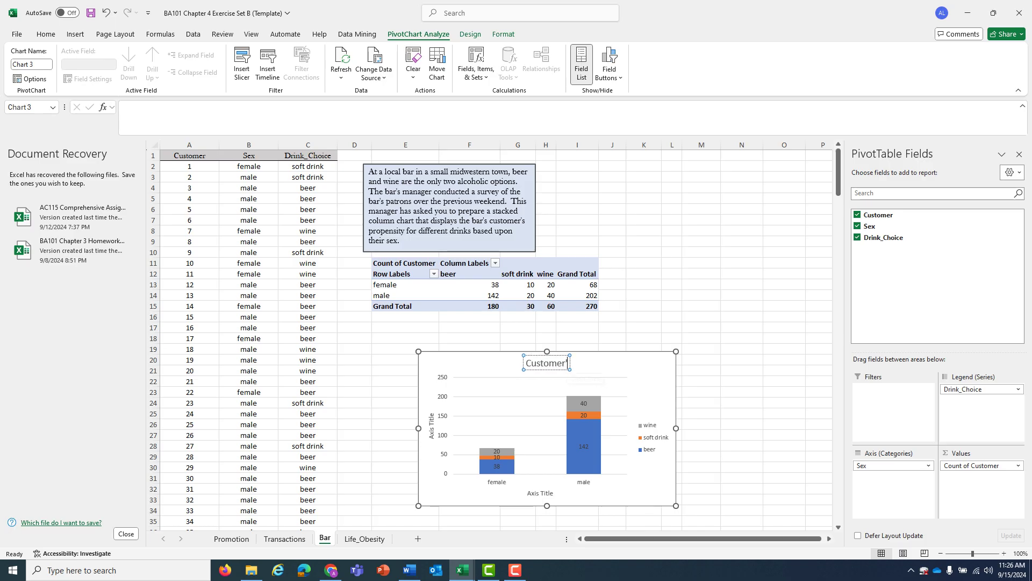
{"action": "type", "text": "s Drin"}
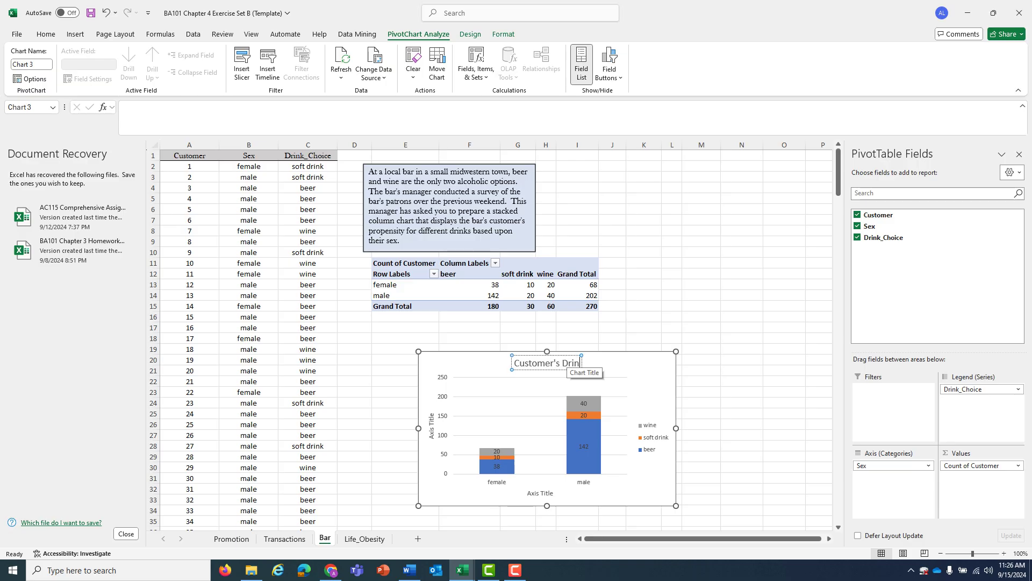
{"action": "type", "text": "k Choice"}
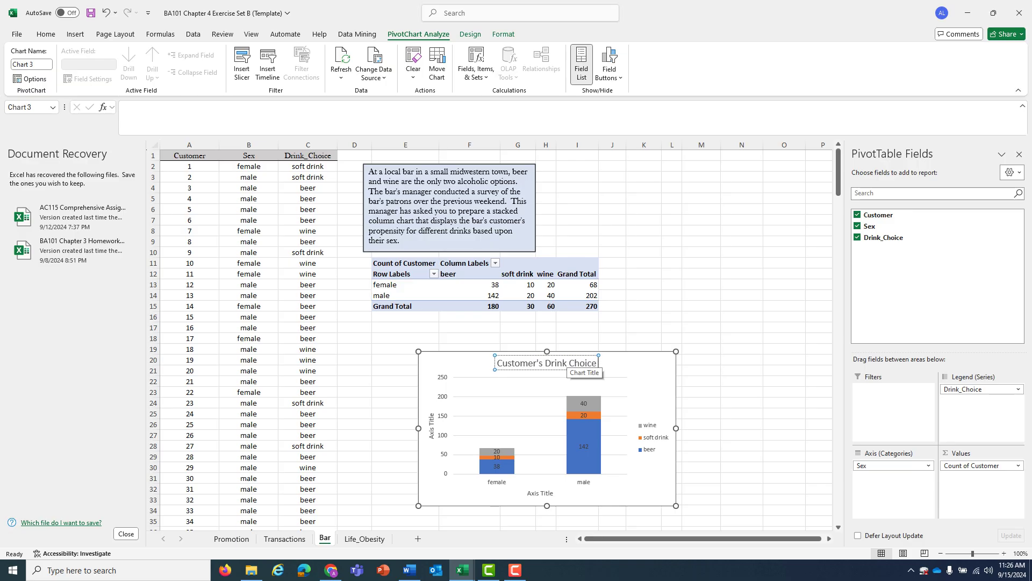
{"action": "type", "text": " by Sex"}
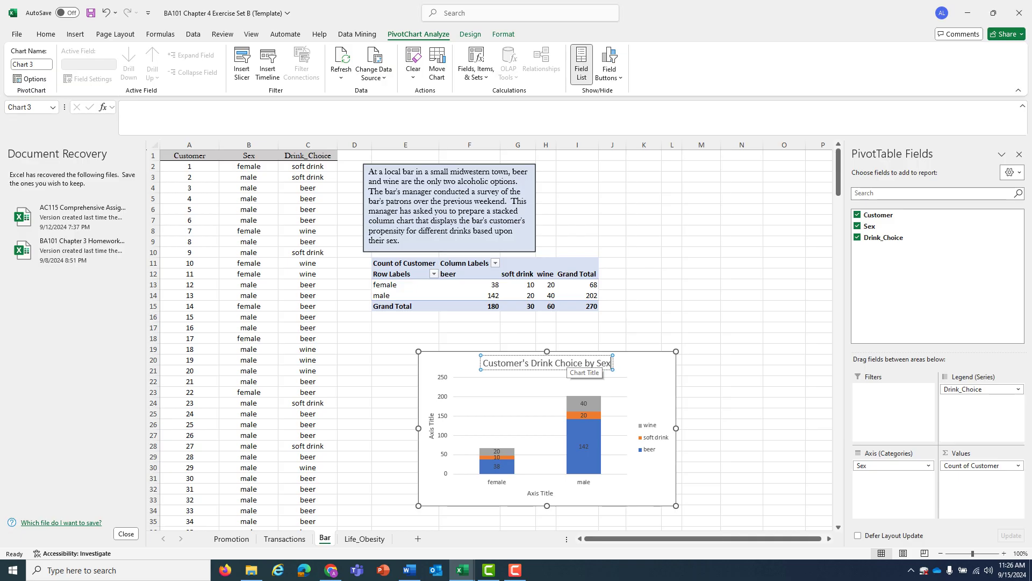
Step: Set the chart's horizontal axis title to "Drink Choice" and the vertical axis title to "Frequency"
{"action": "left_click", "coordinate": [540, 493]}
{"action": "triple_click", "coordinate": [537, 493]}
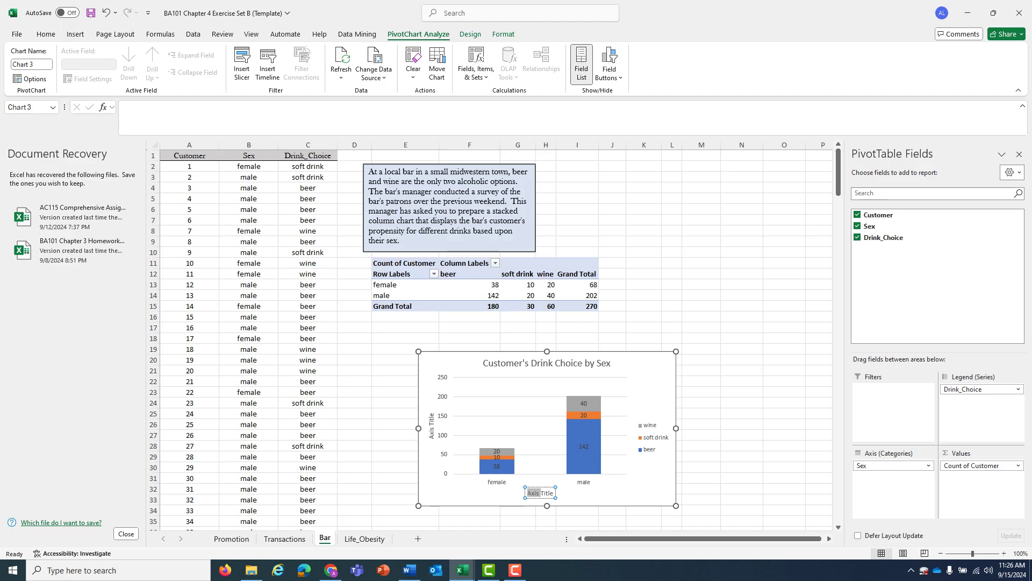
{"action": "type", "text": "Drink Choice"}
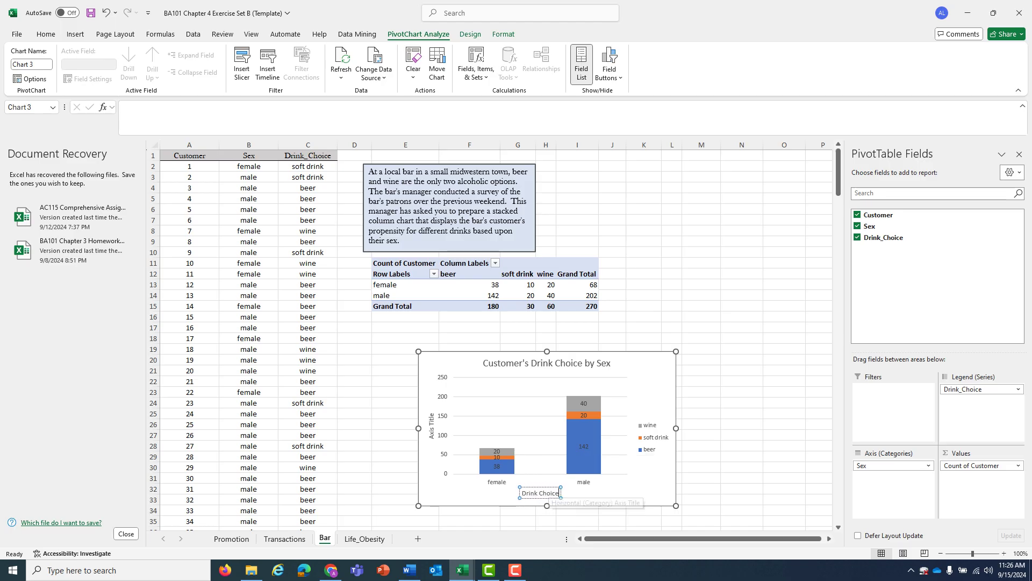
{"action": "triple_click", "coordinate": [432, 425]}
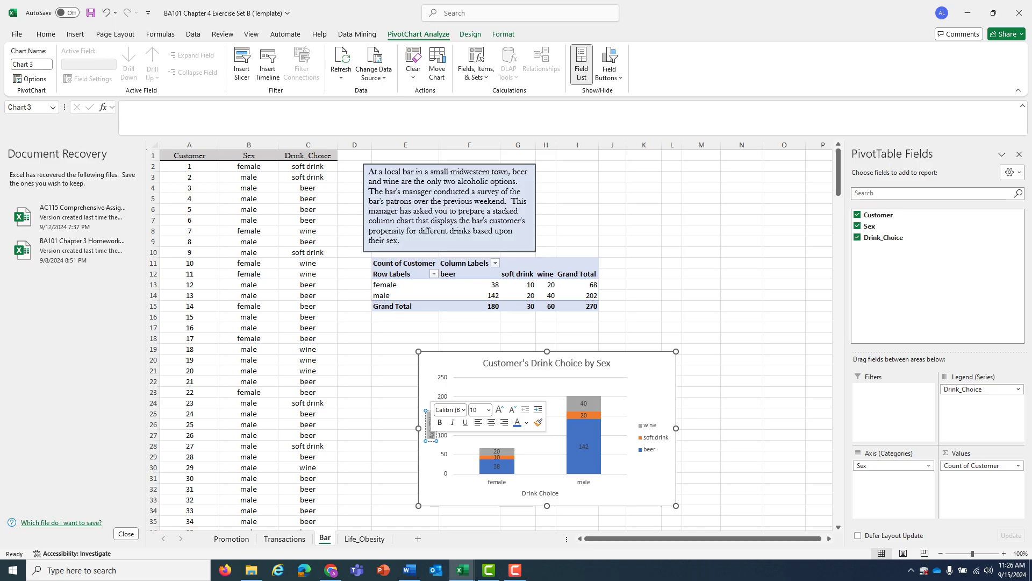
{"action": "type", "text": "Frequency"}
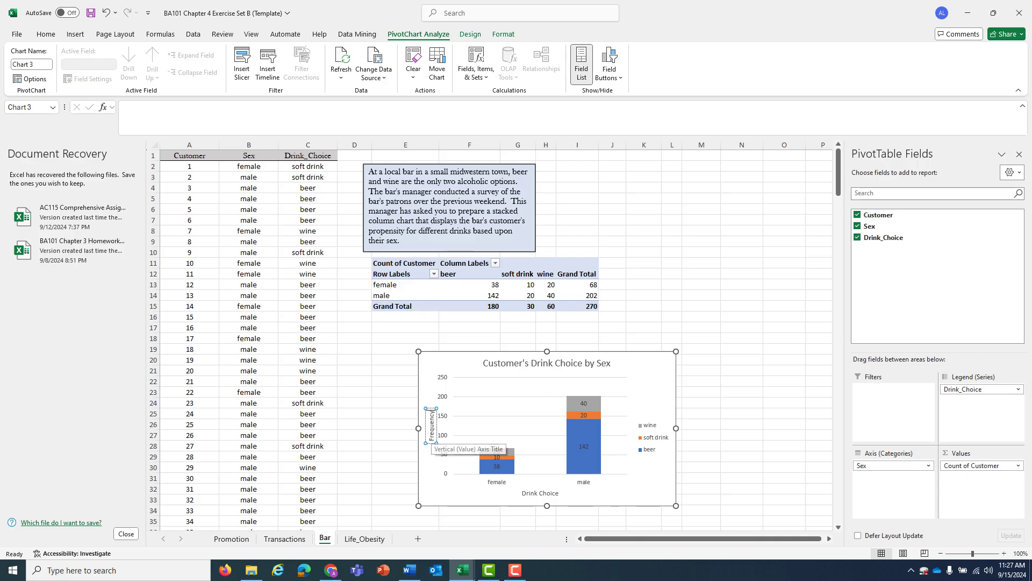
{"action": "left_click", "coordinate": [652, 386]}
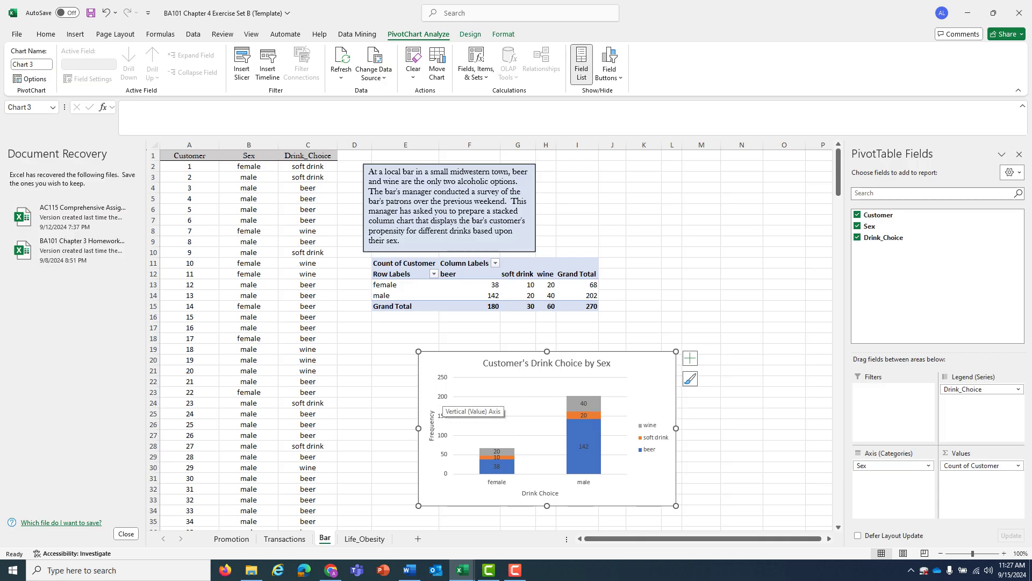
Step: Open the formatting options of the chart's vertical axis and set its maximum bound to 200
{"action": "left_click", "coordinate": [443, 404]}
{"action": "right_click", "coordinate": [443, 397]}
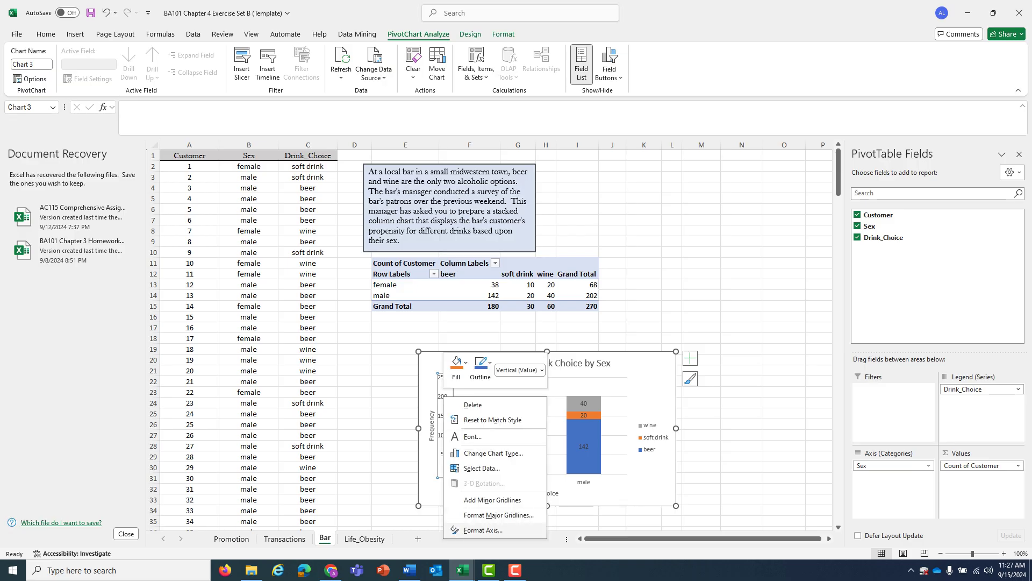
{"action": "left_click", "coordinate": [483, 530]}
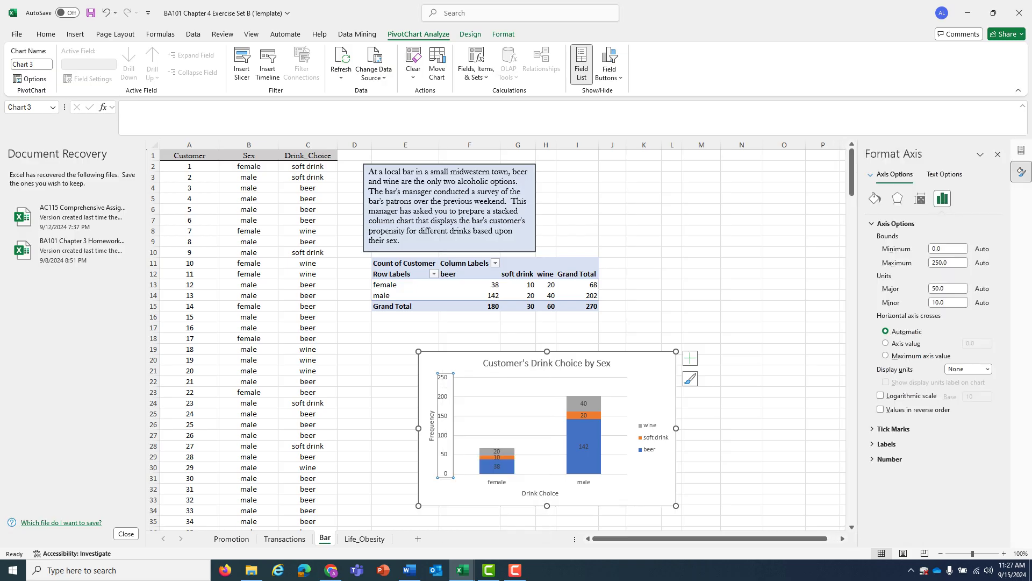
{"action": "left_click_drag", "start_coordinate": [950, 262], "coordinate": [932, 262]}
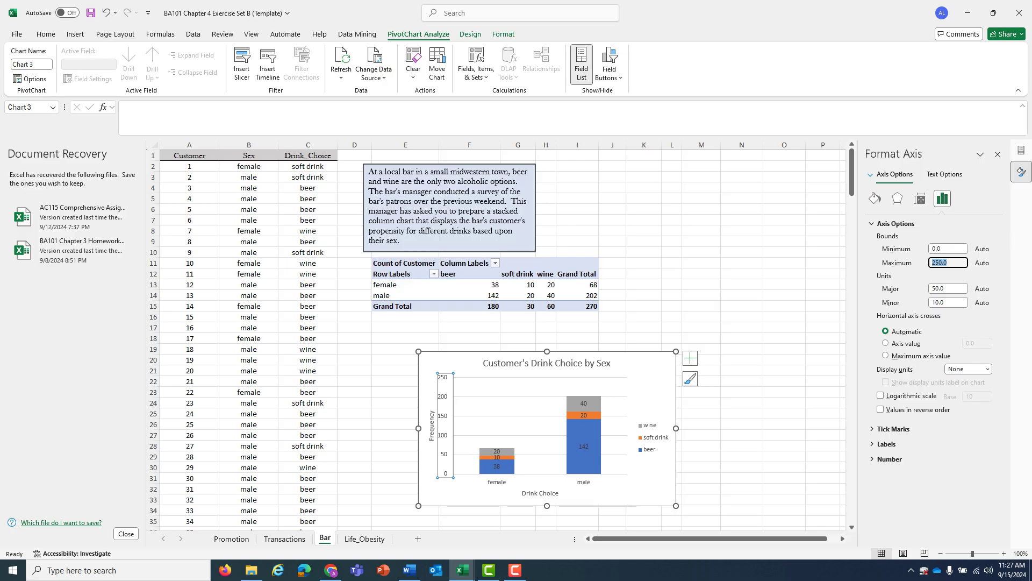
{"action": "type", "text": "2"}
{"action": "key", "text": "Return"}
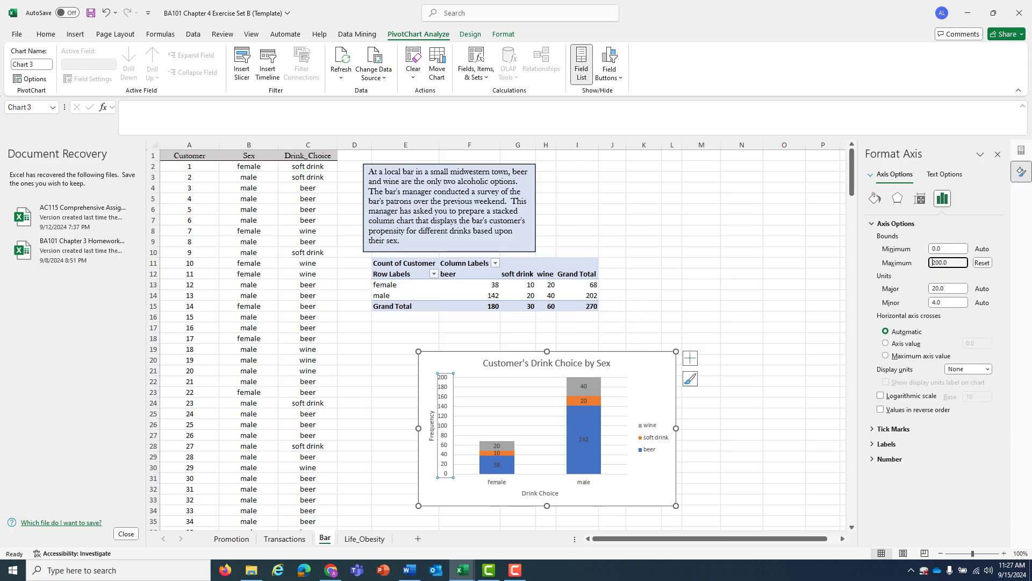
Step: Set the vertical axis's maximum bound to 220 and its major unit to 20
{"action": "key", "text": "shift+Left"}
{"action": "key", "text": "shift+Left"}
{"action": "key", "text": "shift+Left"}
{"action": "key", "text": "shift+Left"}
{"action": "key", "text": "shift+Left"}
{"action": "type", "text": "220"}
{"action": "key", "text": "Return"}
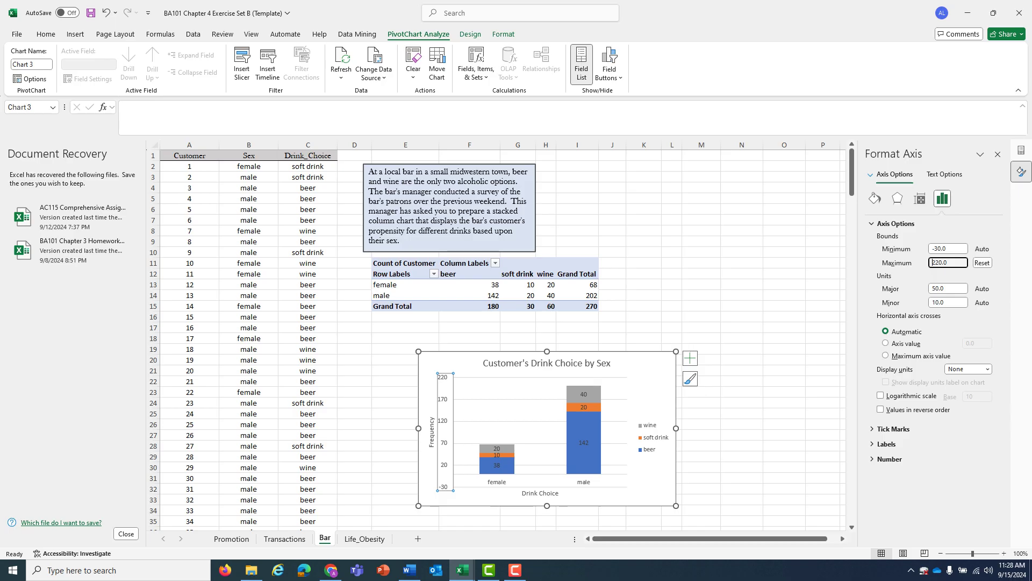
{"action": "key", "text": "Tab"}
{"action": "type", "text": "20"}
{"action": "key", "text": "Return"}
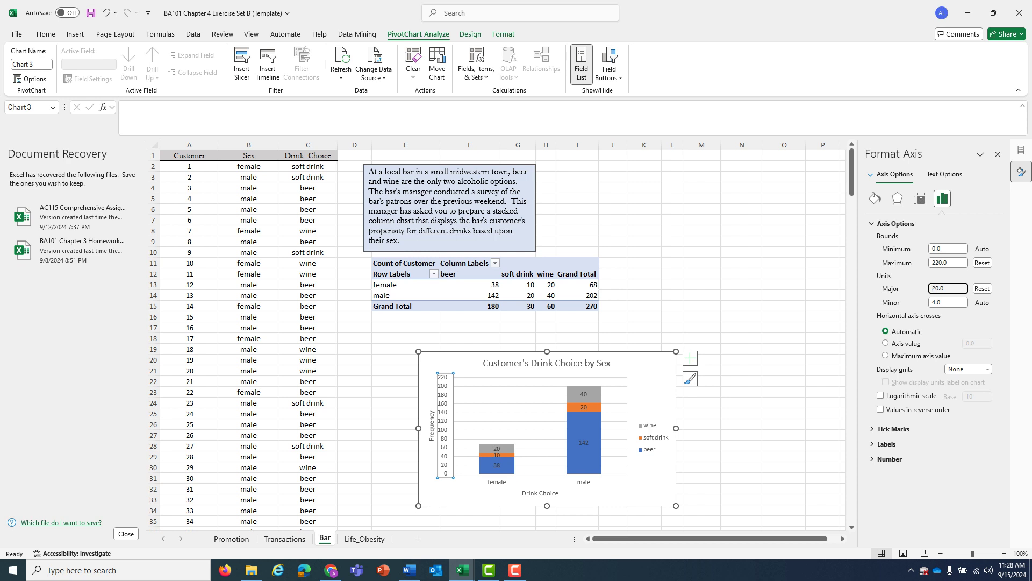
{"action": "left_click", "coordinate": [742, 317]}
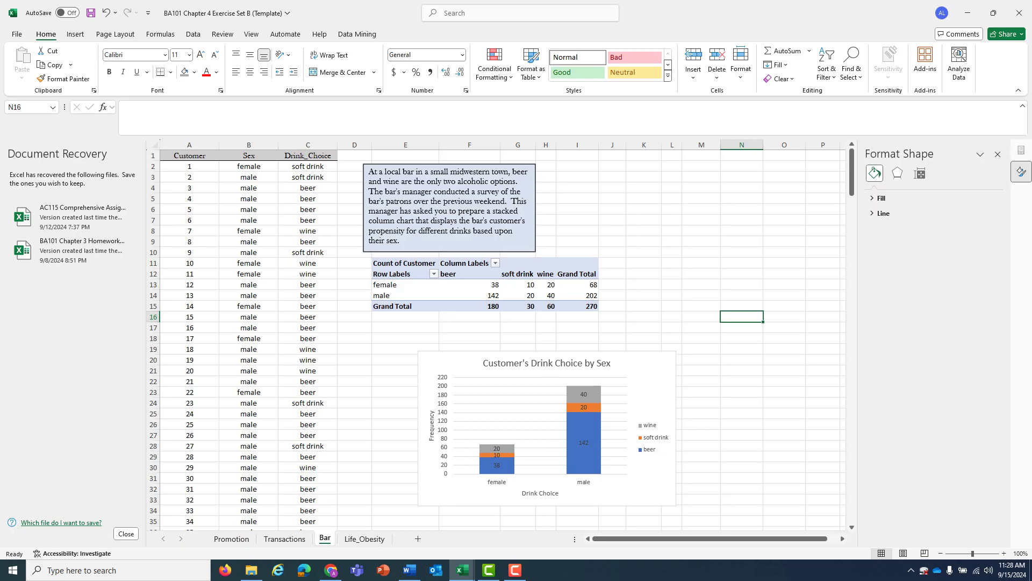
Step: Enlarge the stacked column chart up to about row 10 and column N, and shift it slightly downward on the sheet
{"action": "left_click", "coordinate": [653, 369]}
{"action": "left_click_drag", "start_coordinate": [676, 351], "coordinate": [749, 249]}
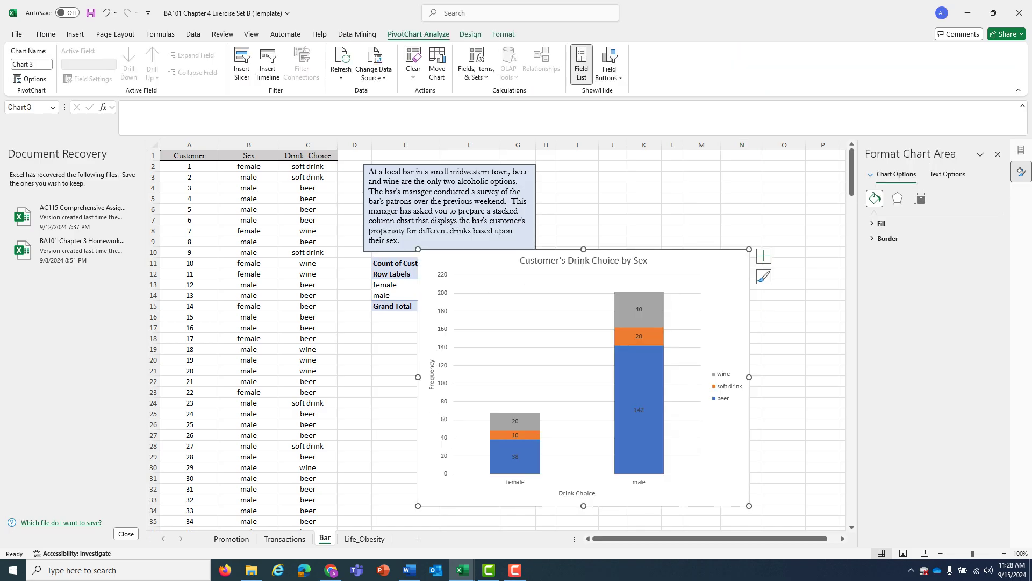
{"action": "mouse_move", "coordinate": [635, 458]}
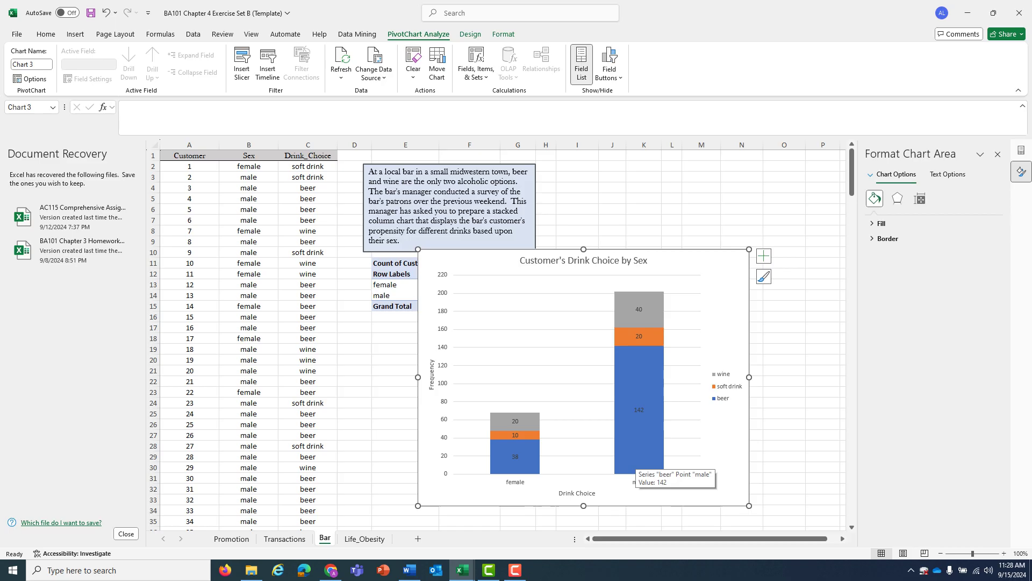
{"action": "mouse_move", "coordinate": [525, 455]}
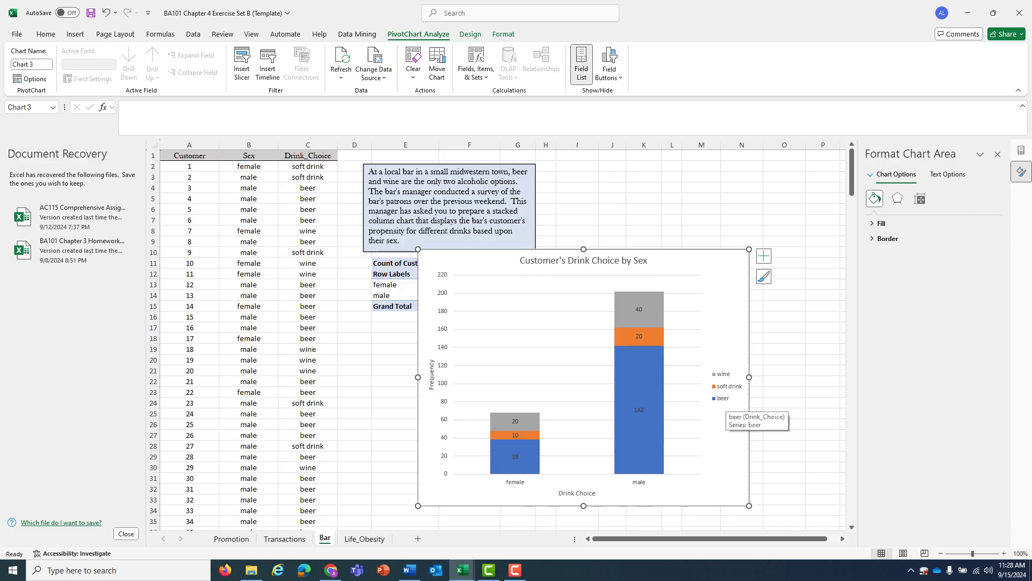
{"action": "mouse_move", "coordinate": [640, 418]}
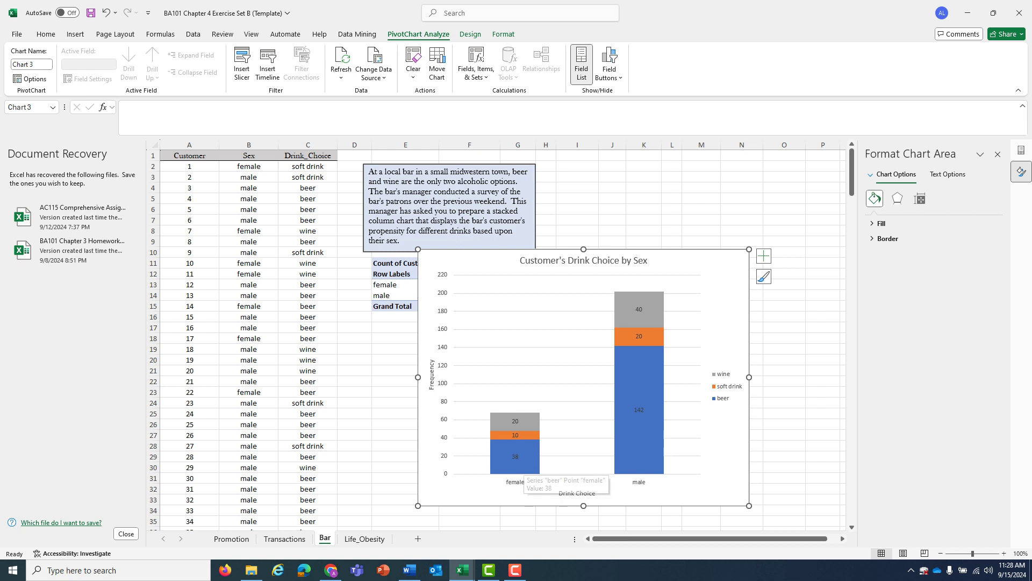
{"action": "left_click_drag", "start_coordinate": [469, 261], "coordinate": [461, 283]}
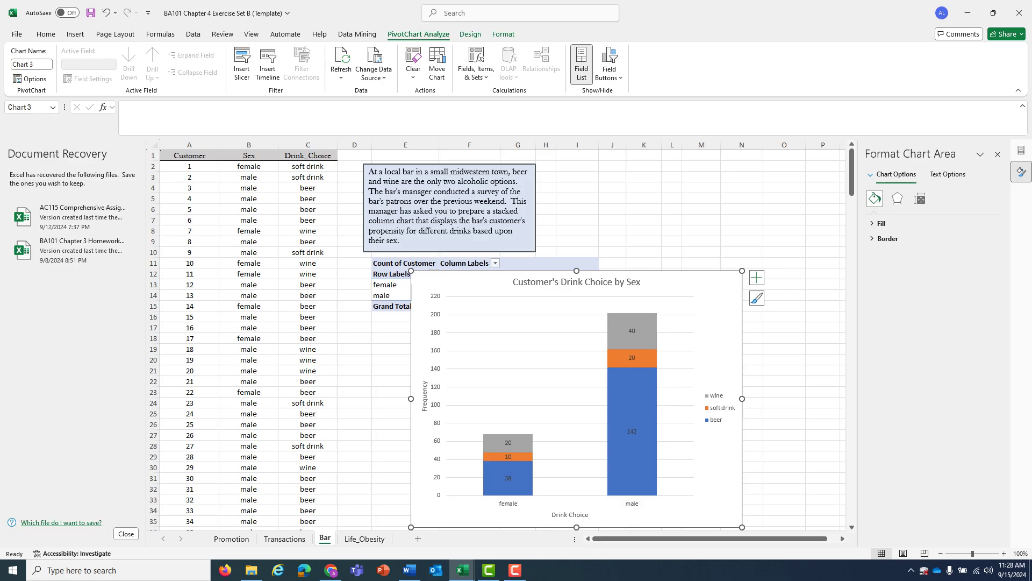
Step: Swap Drink_Choice into the chart's axis categories and Sex into its legend, and return both fields to their original areas
{"action": "mouse_move", "coordinate": [511, 485]}
{"action": "mouse_move", "coordinate": [530, 438]}
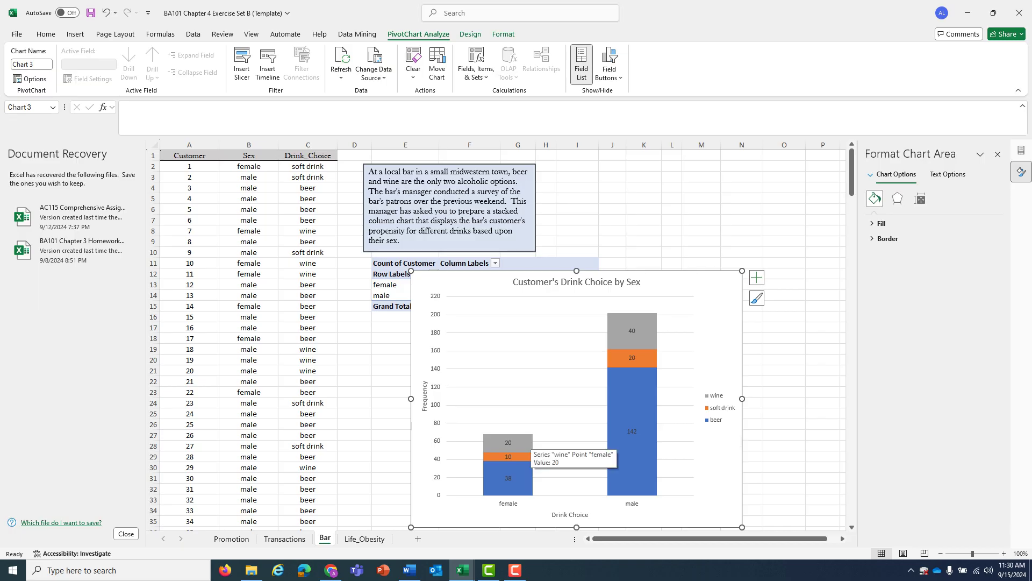
{"action": "mouse_move", "coordinate": [515, 484]}
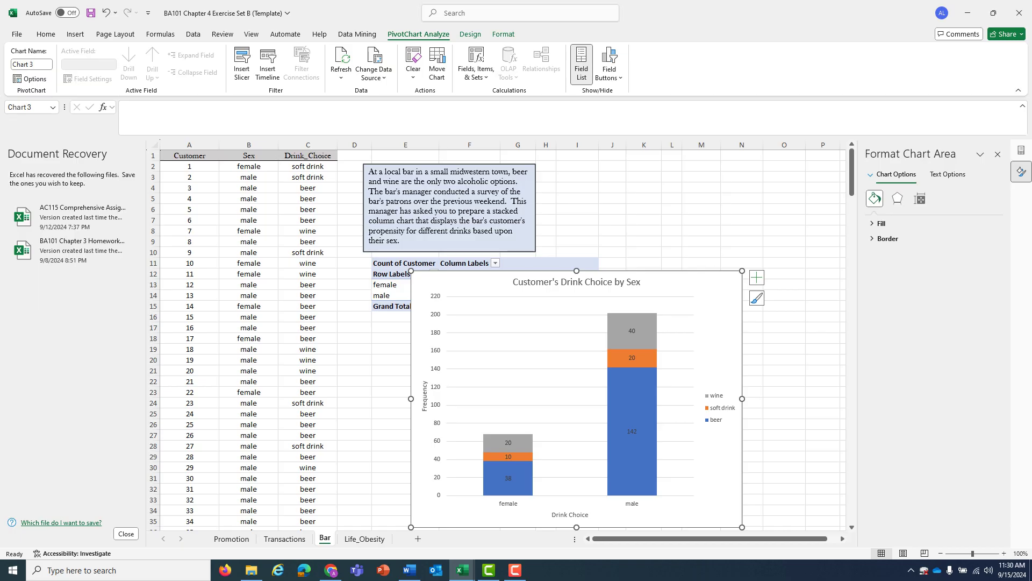
{"action": "left_click", "coordinate": [998, 155]}
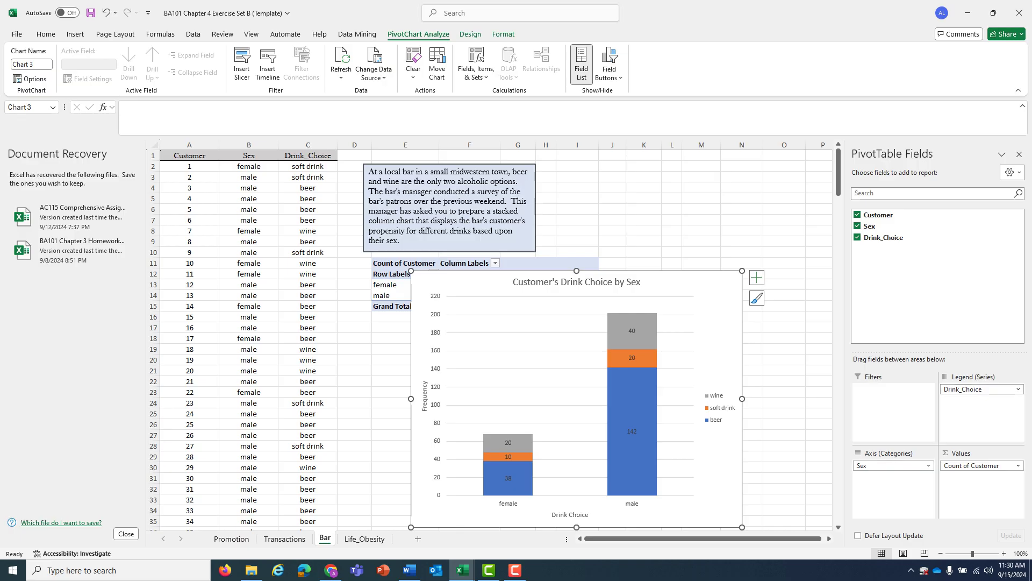
{"action": "mouse_move", "coordinate": [888, 465]}
{"action": "left_mouse_down"}
{"action": "mouse_move", "coordinate": [975, 404]}
{"action": "mouse_move", "coordinate": [946, 414]}
{"action": "mouse_move", "coordinate": [894, 466]}
{"action": "left_mouse_up"}
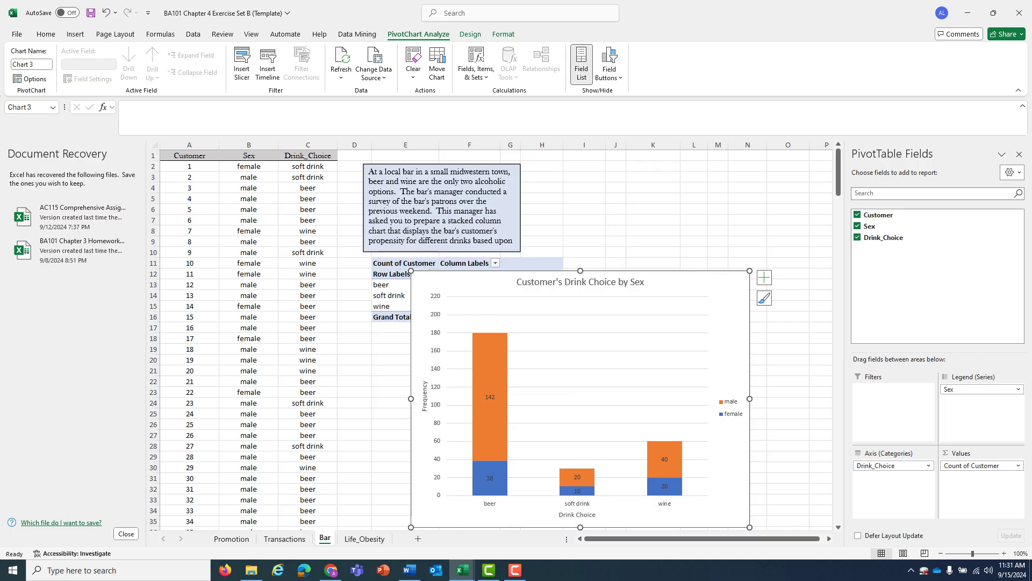
{"action": "mouse_move", "coordinate": [665, 456]}
{"action": "mouse_move", "coordinate": [893, 465]}
{"action": "left_mouse_down"}
{"action": "mouse_move", "coordinate": [979, 397]}
{"action": "mouse_move", "coordinate": [892, 466]}
{"action": "left_mouse_up"}
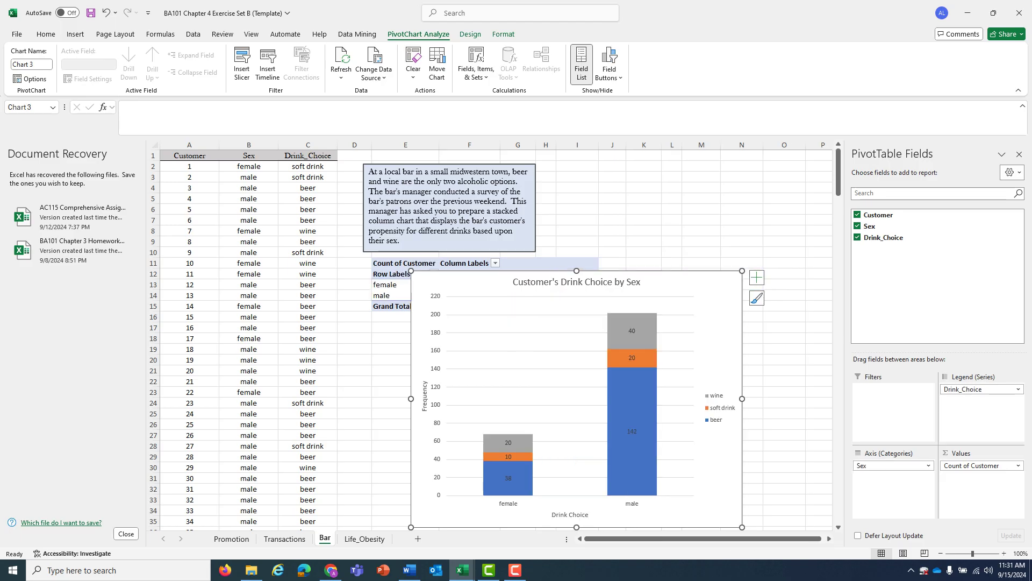